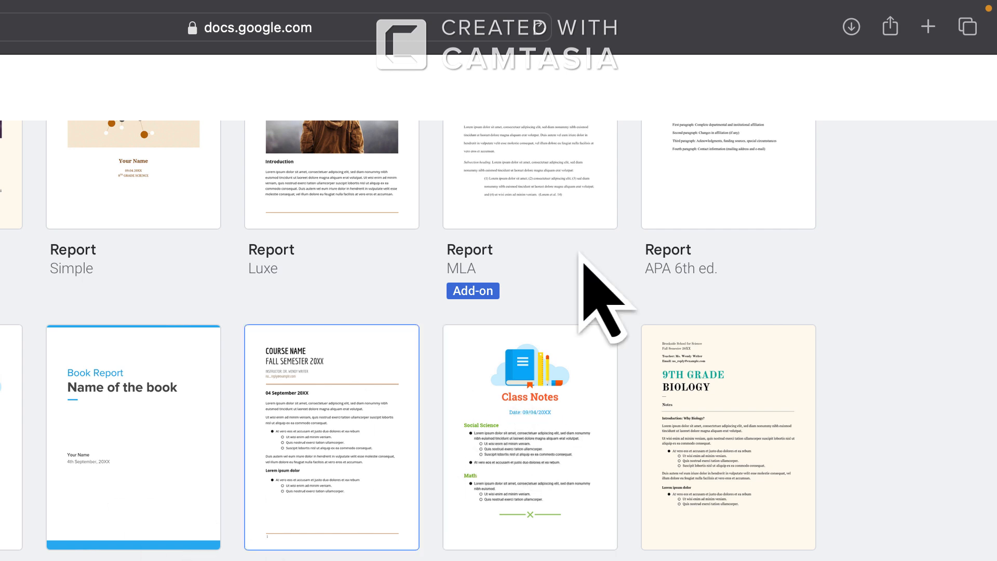
Create a document from the Class Notes template and open a web image search to replace its header illustration
click(523, 423)
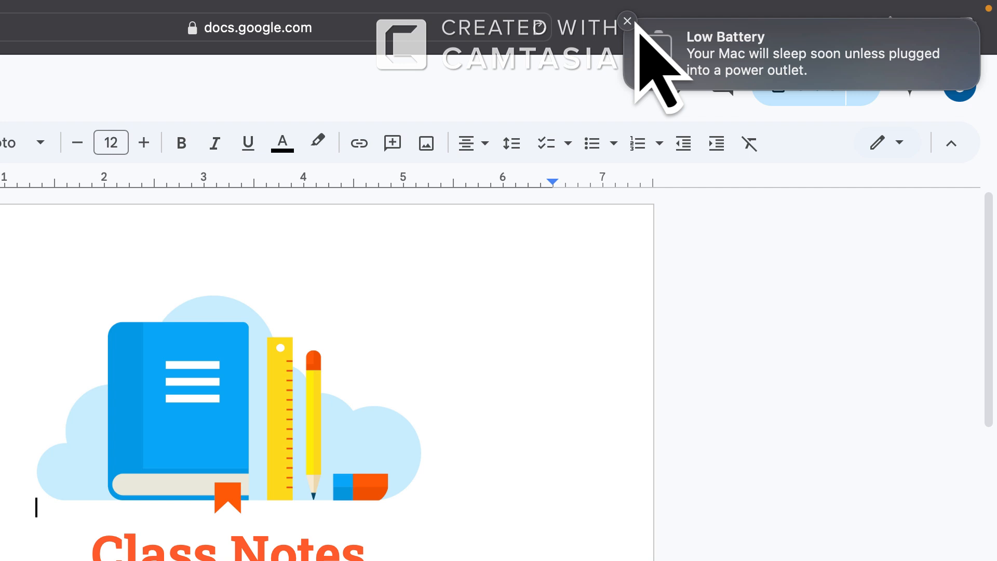
click(162, 425)
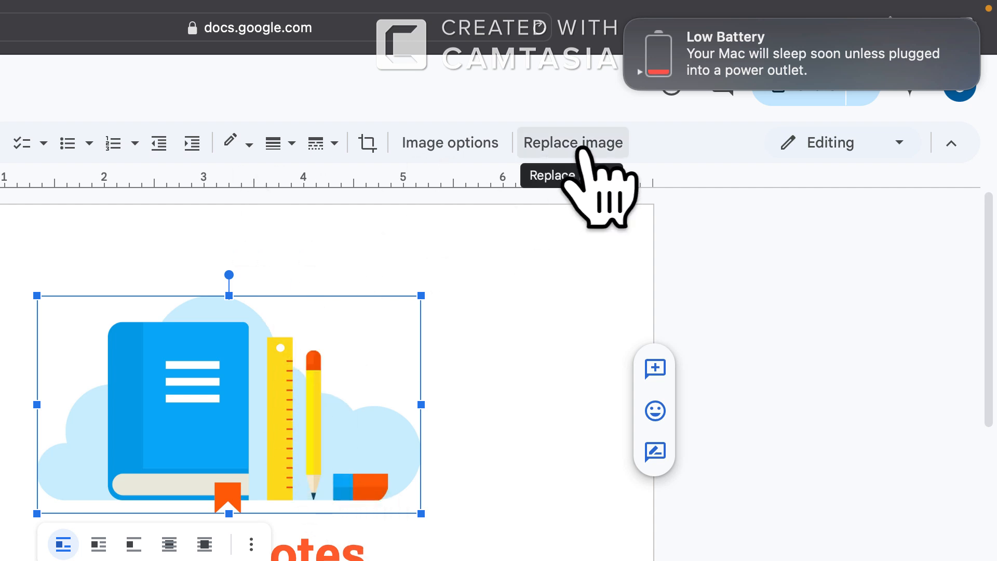
click(632, 33)
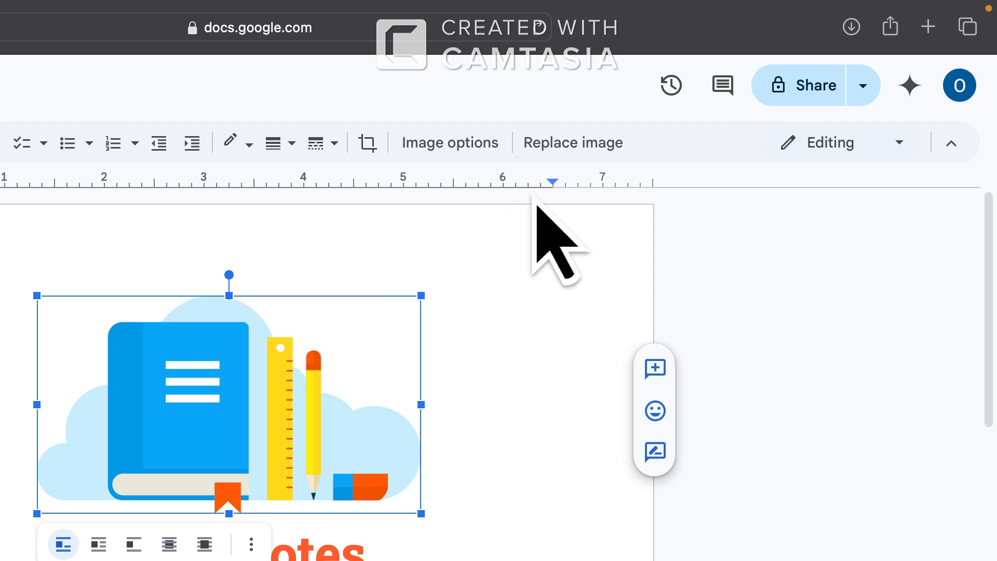
click(563, 147)
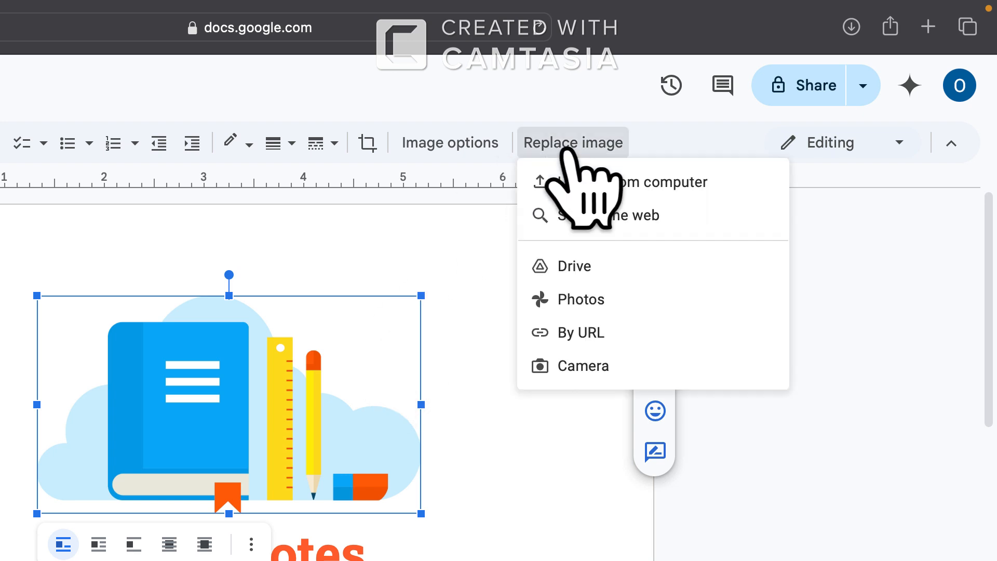
click(574, 215)
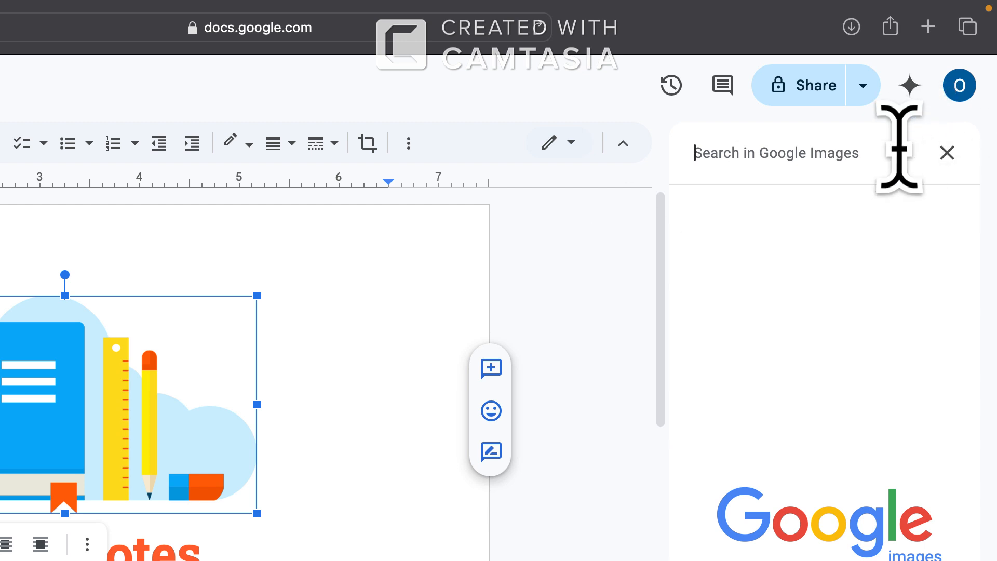
Search the web images for "civil war" and browse the results for a suitable picture
text(civil)
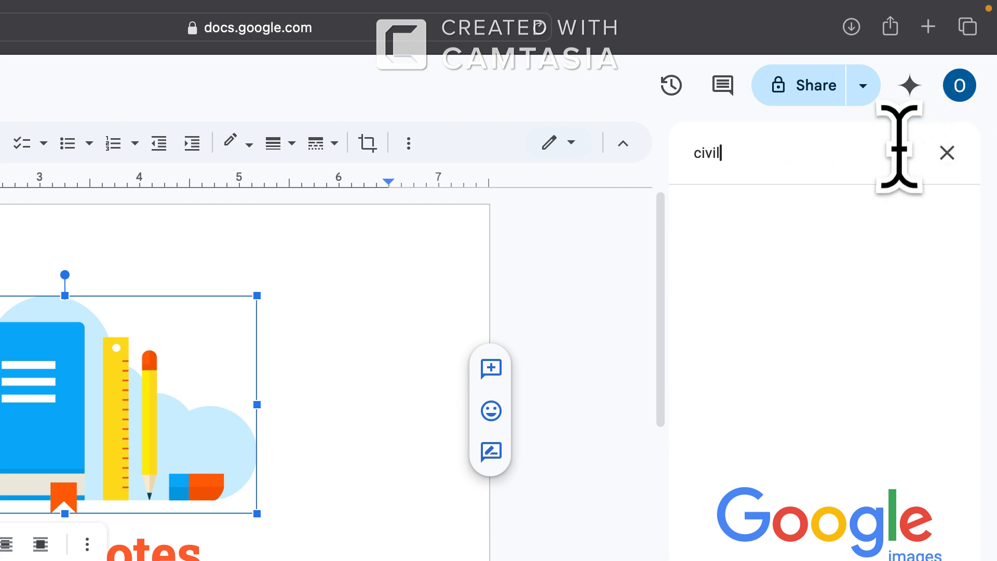
text( war)
key(Return)
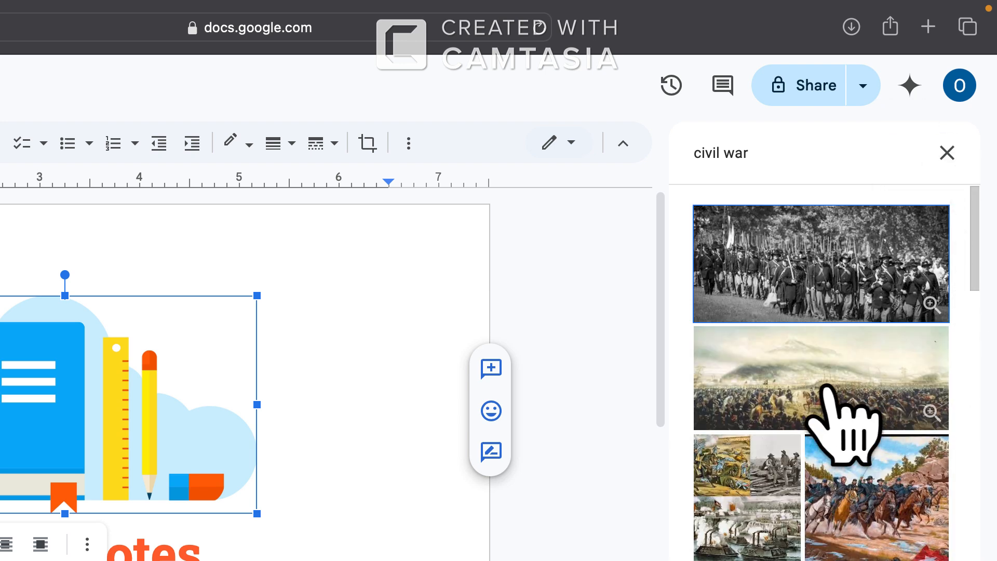
scroll(830, 388, down, 10)
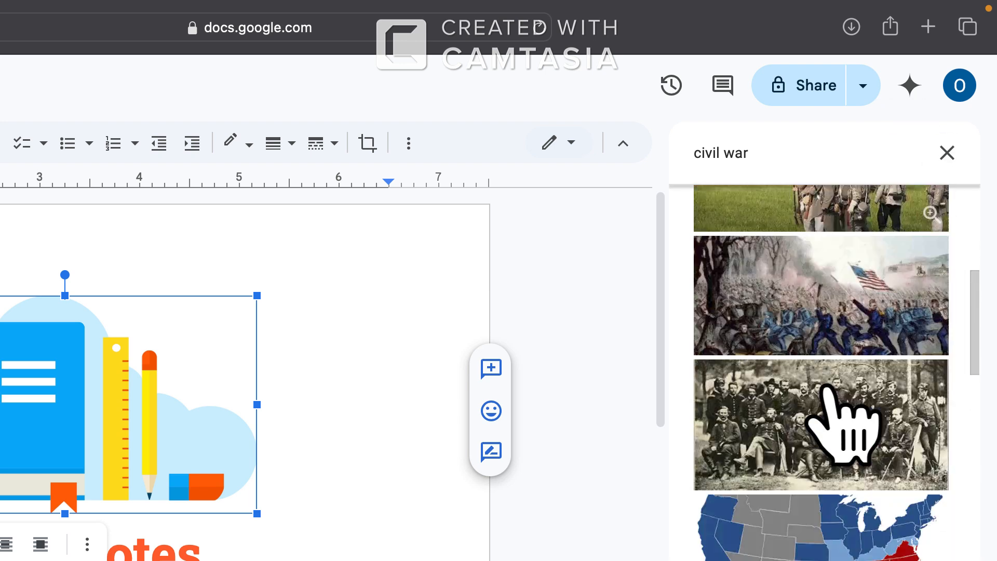
scroll(844, 423, down, 10)
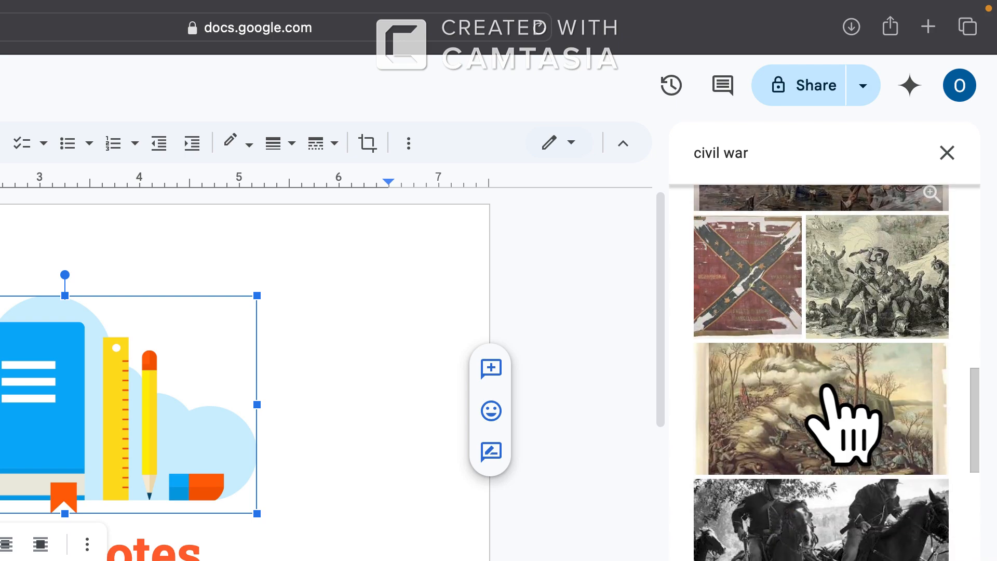
scroll(844, 423, down, 15)
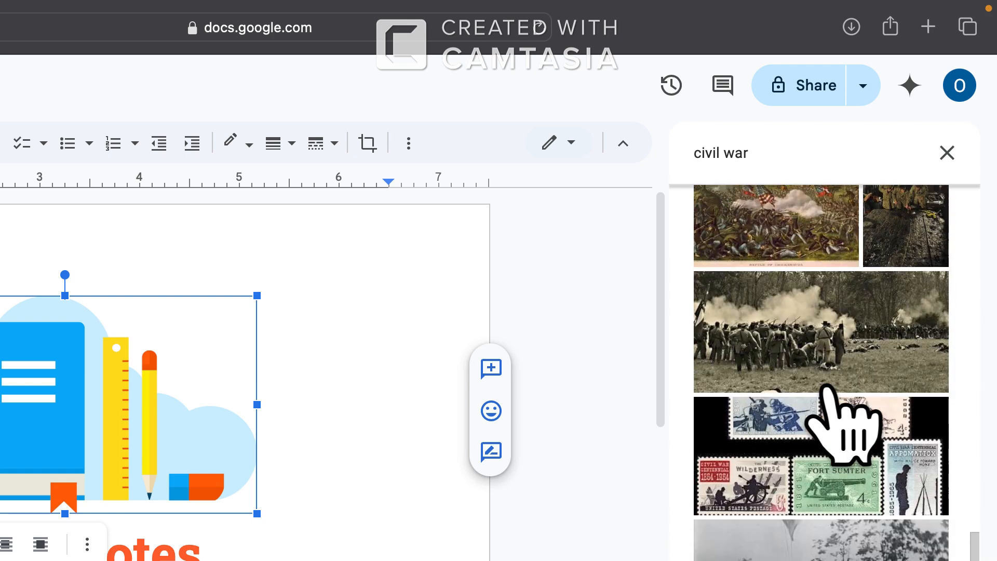
scroll(844, 423, down, 15)
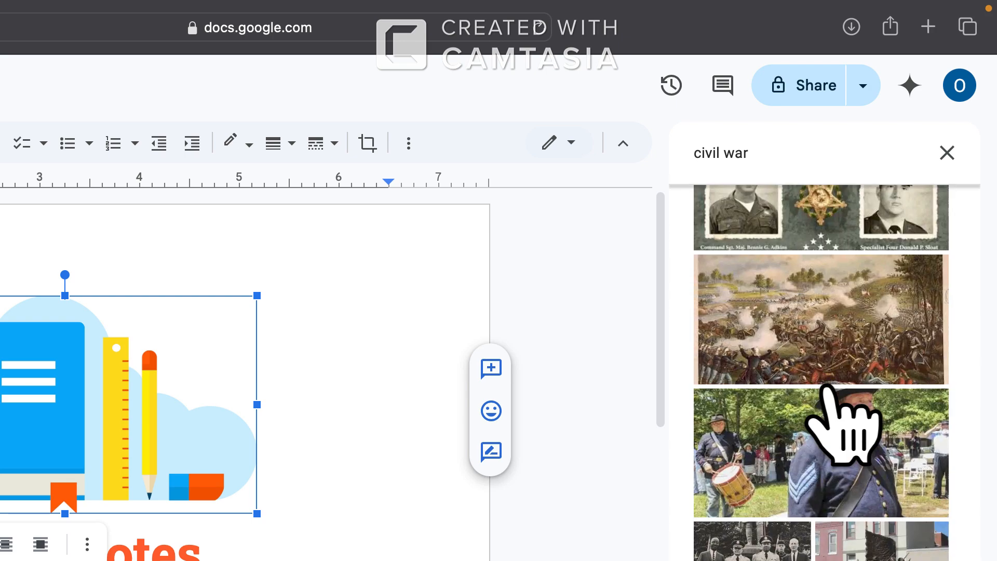
Refine the image search to "civil war map" and replace the header illustration with the black-and-white map labelled Territories and Union States
click(809, 153)
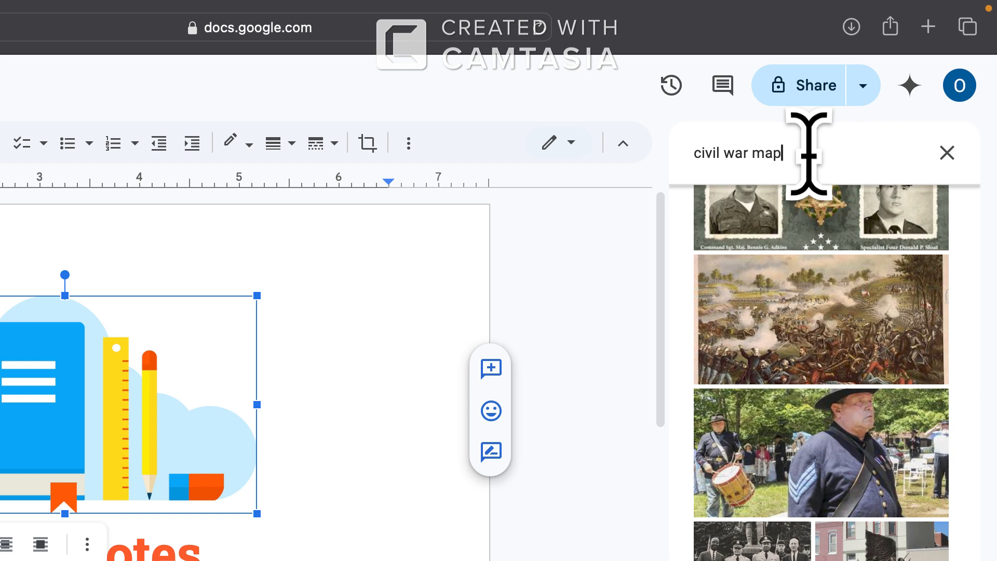
text(map)
key(Return)
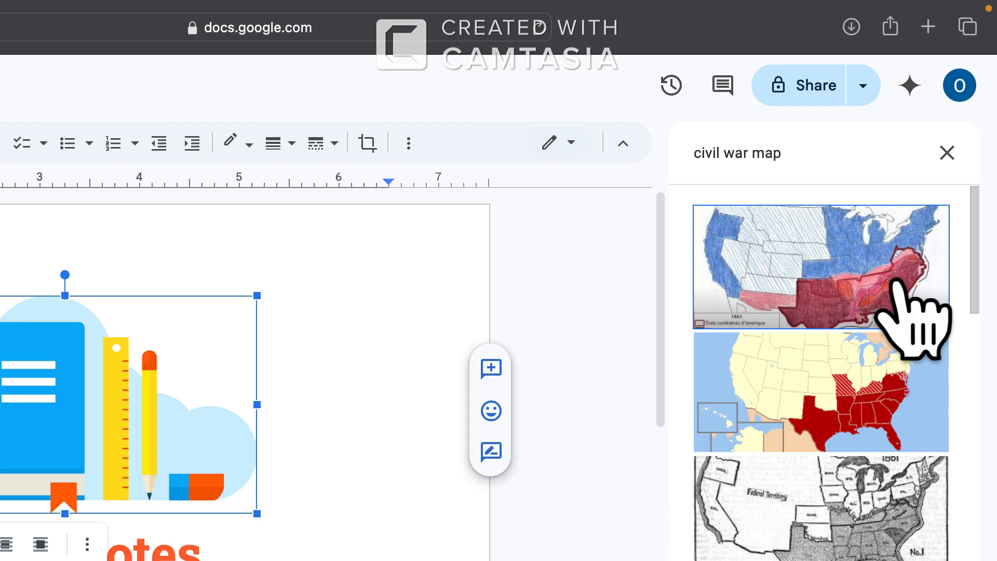
scroll(857, 519, down, 8)
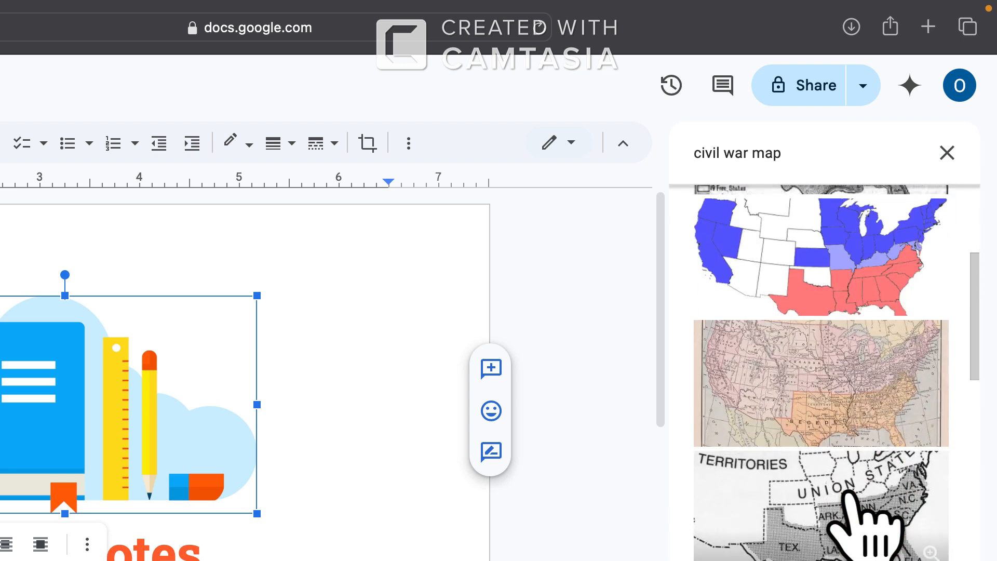
click(843, 513)
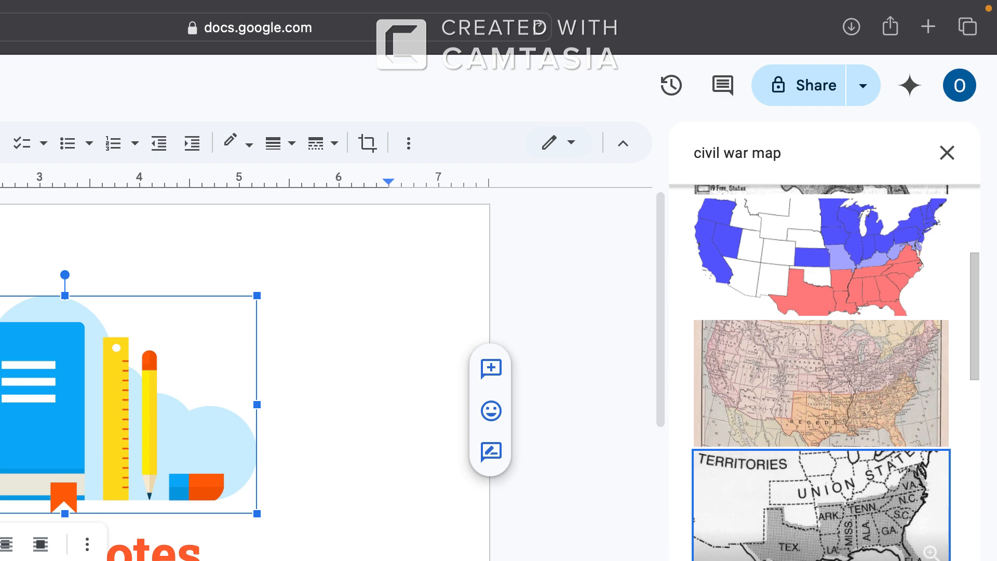
click(919, 559)
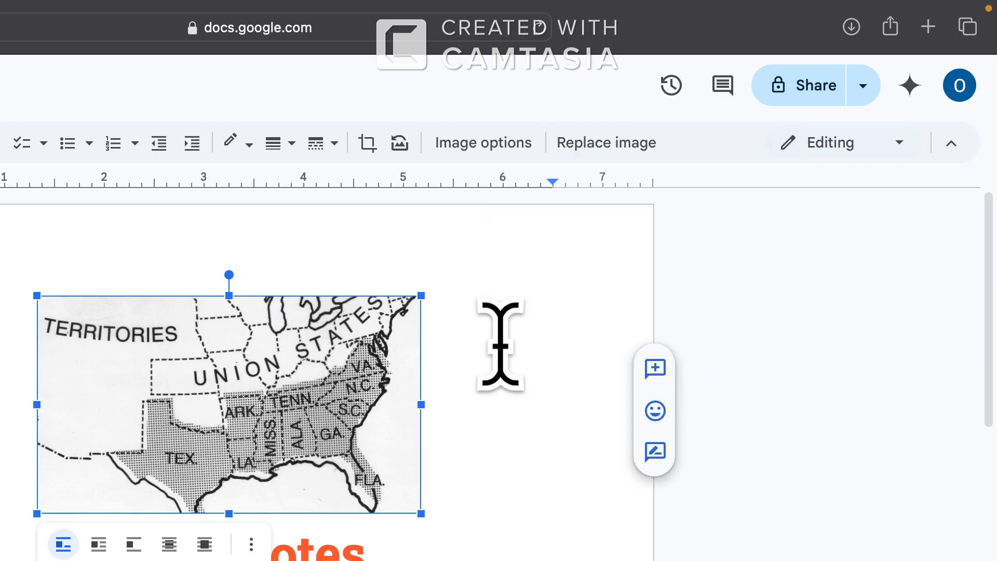
Change the text colour of the "Class Notes" title to dark red
click(472, 333)
click(275, 472)
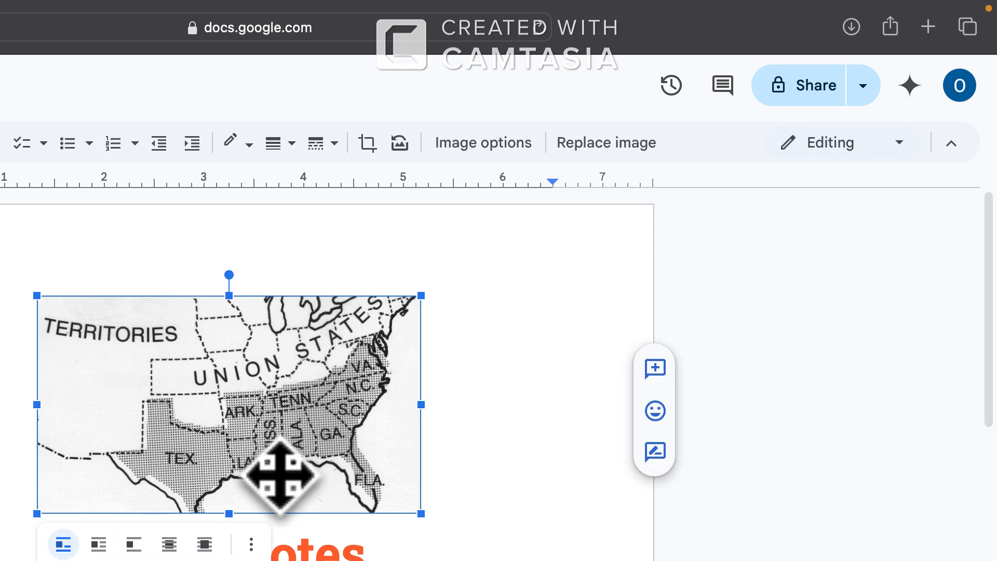
click(358, 555)
triple_click(283, 535)
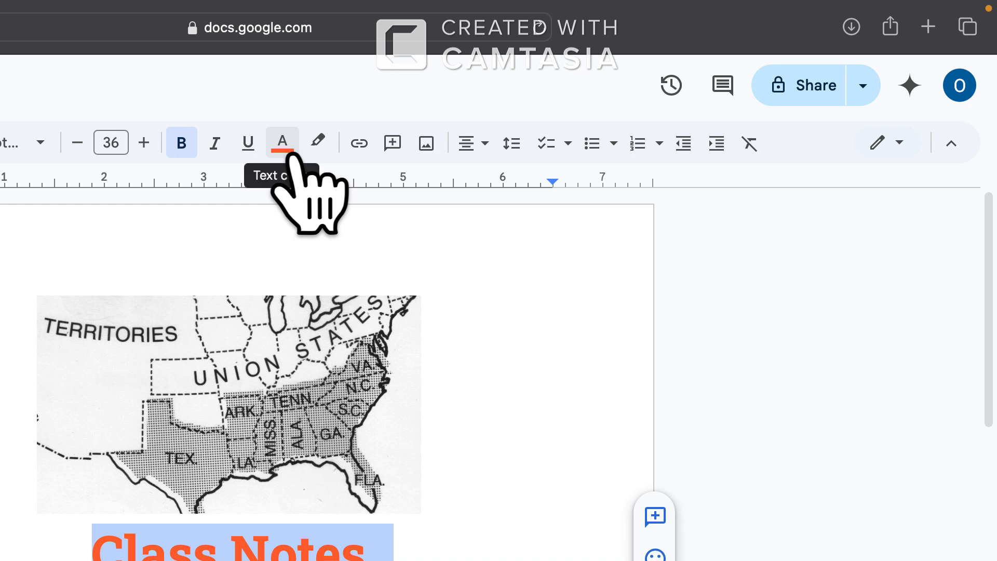
click(293, 156)
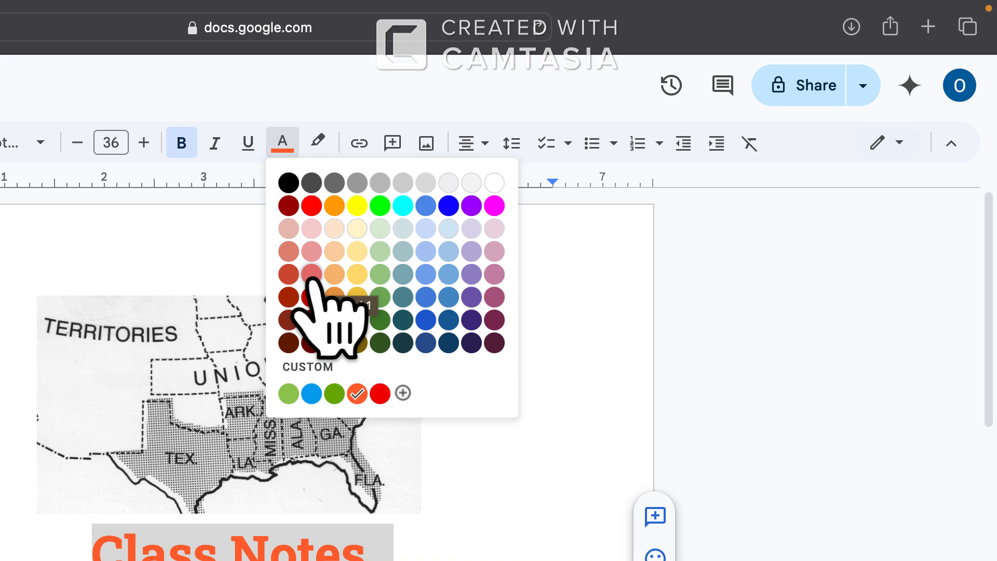
click(312, 297)
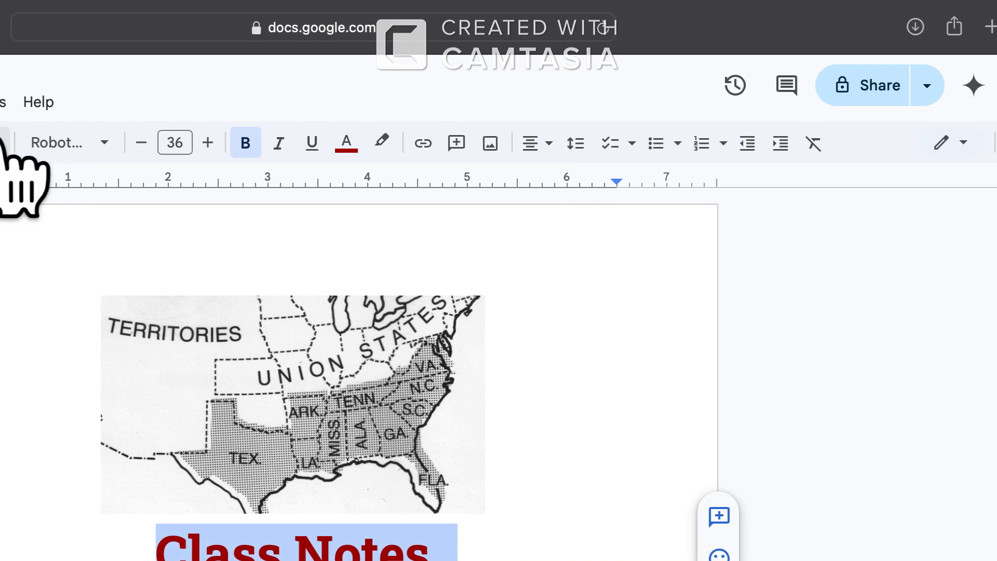
Update the Title paragraph style to match the formatting of the selected "Class Notes" title
click(372, 142)
mouse_move(429, 196)
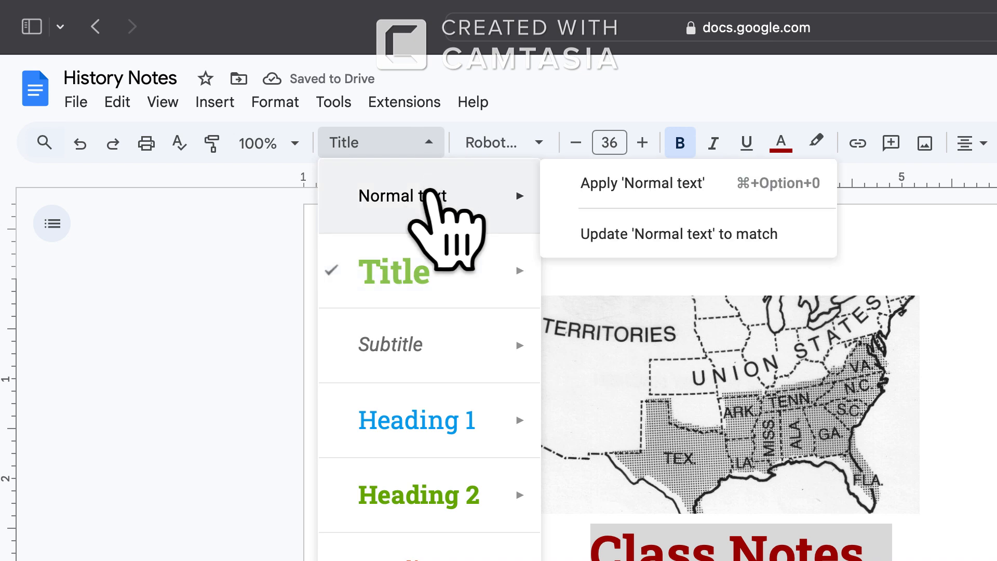
mouse_move(437, 255)
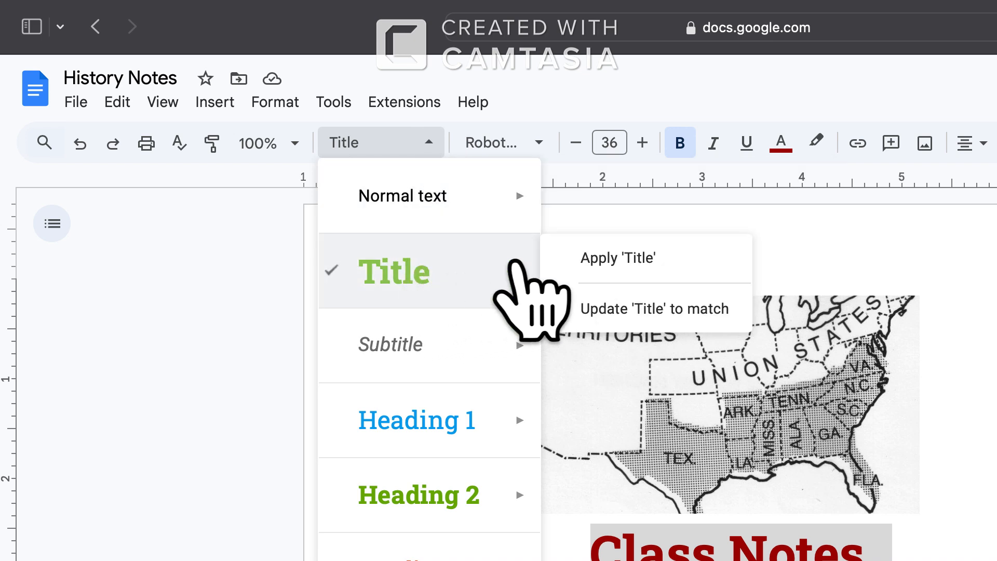
click(576, 308)
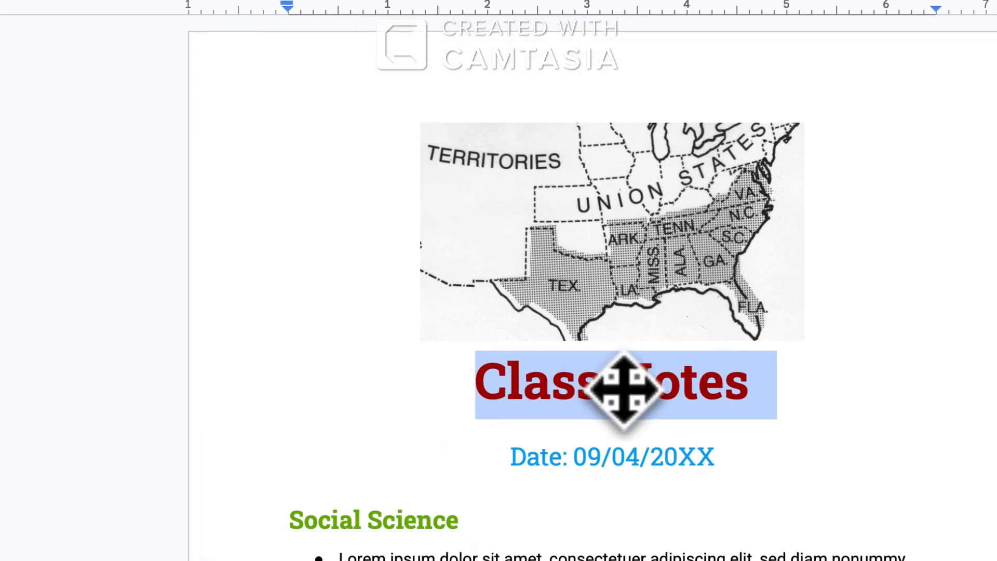
click(623, 389)
Change the text colour of the date line below the title to a dark red slightly brighter than the title
scroll(624, 389, down, 8)
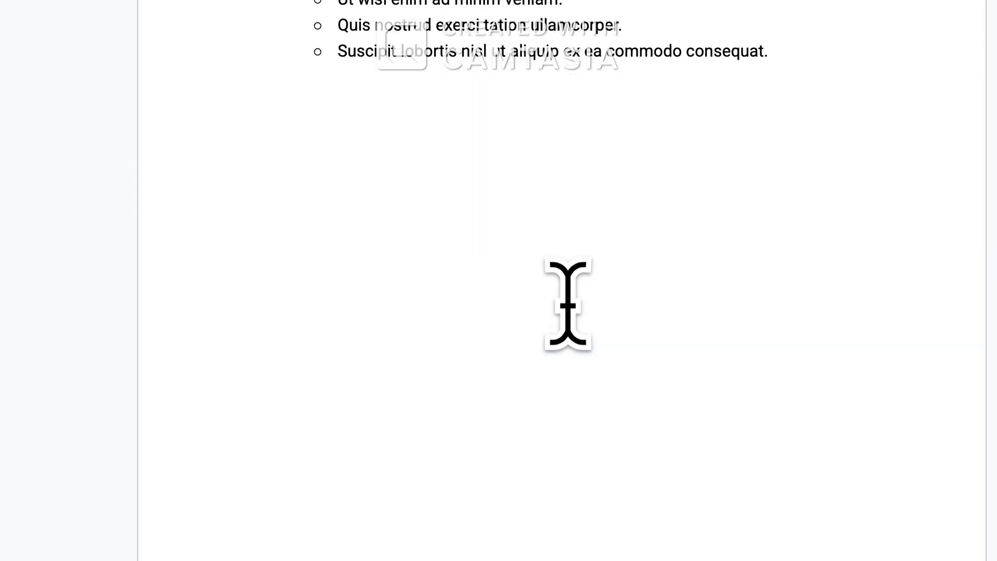
scroll(568, 304, up, 12)
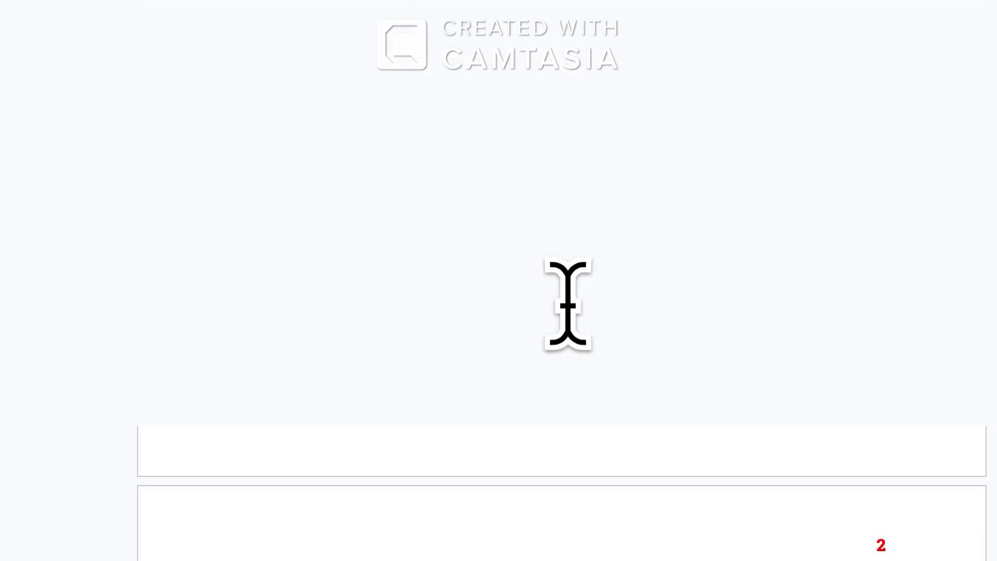
scroll(568, 306, up, 8)
click(568, 305)
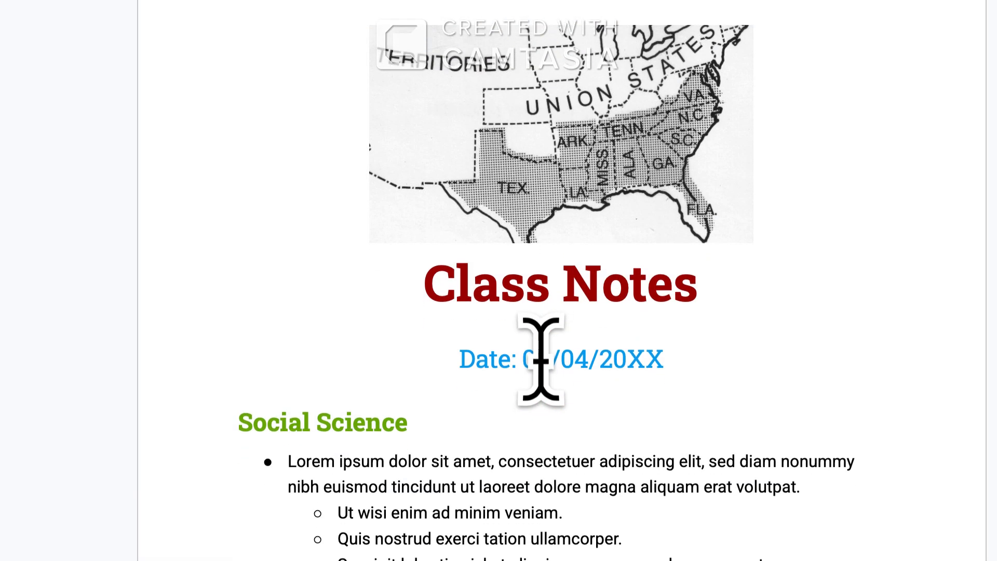
triple_click(541, 358)
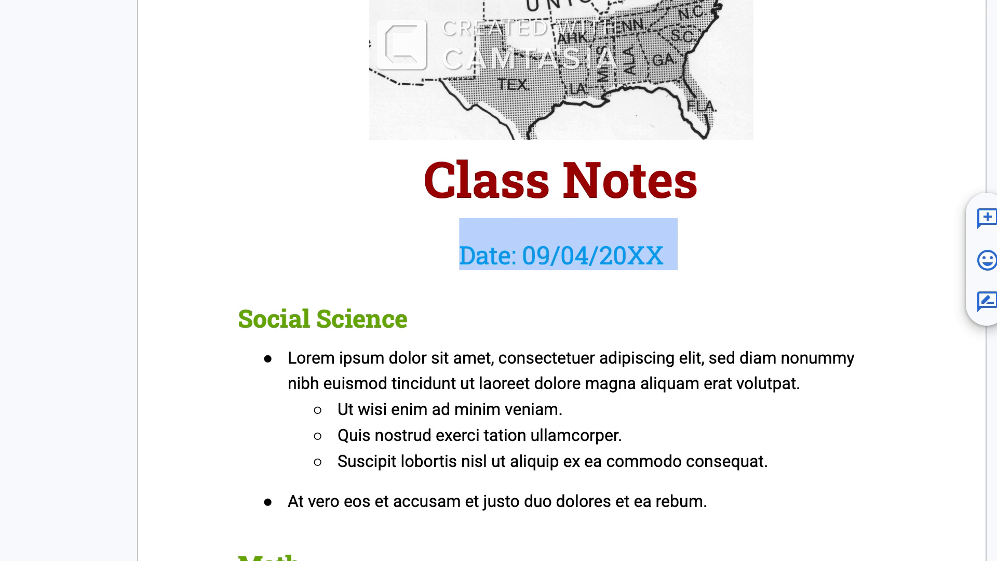
click(608, 0)
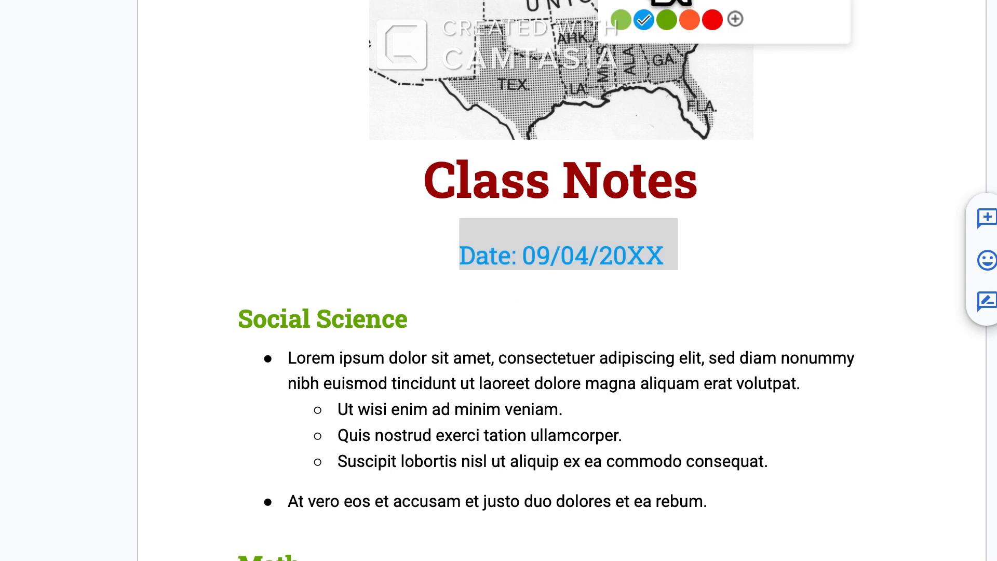
click(662, 1)
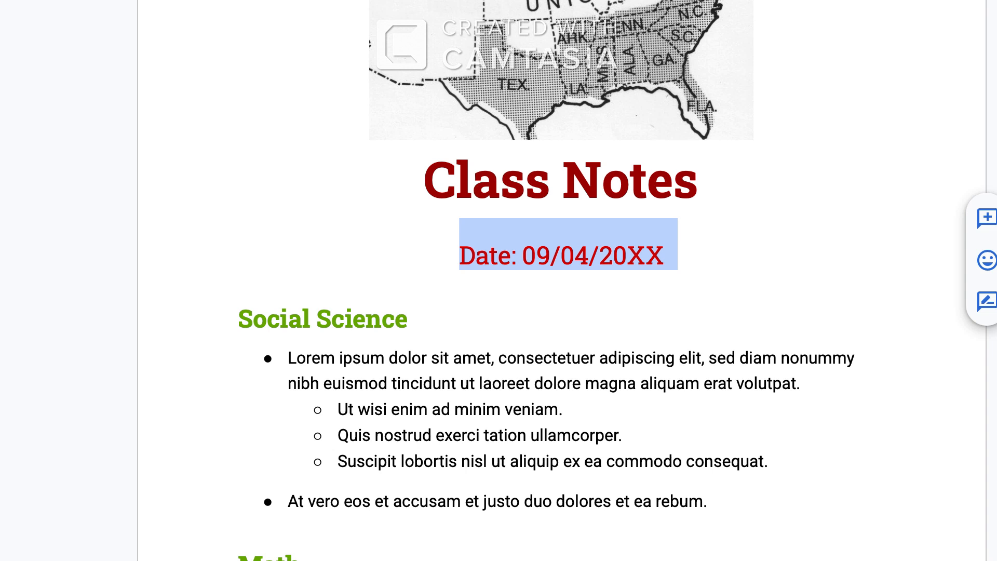
Set the font of the selected date line to Times New Roman
click(353, 0)
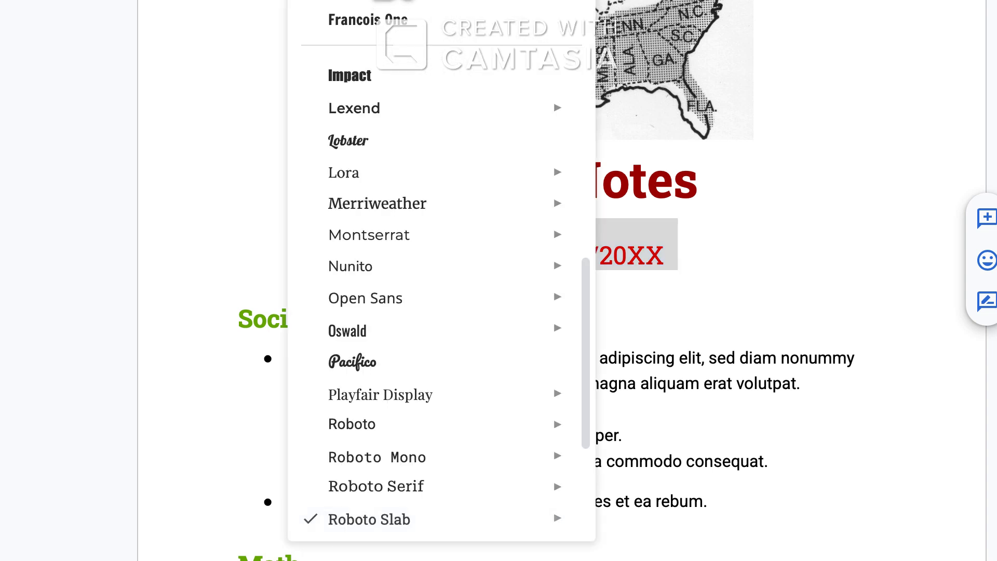
mouse_move(392, 0)
click(390, 0)
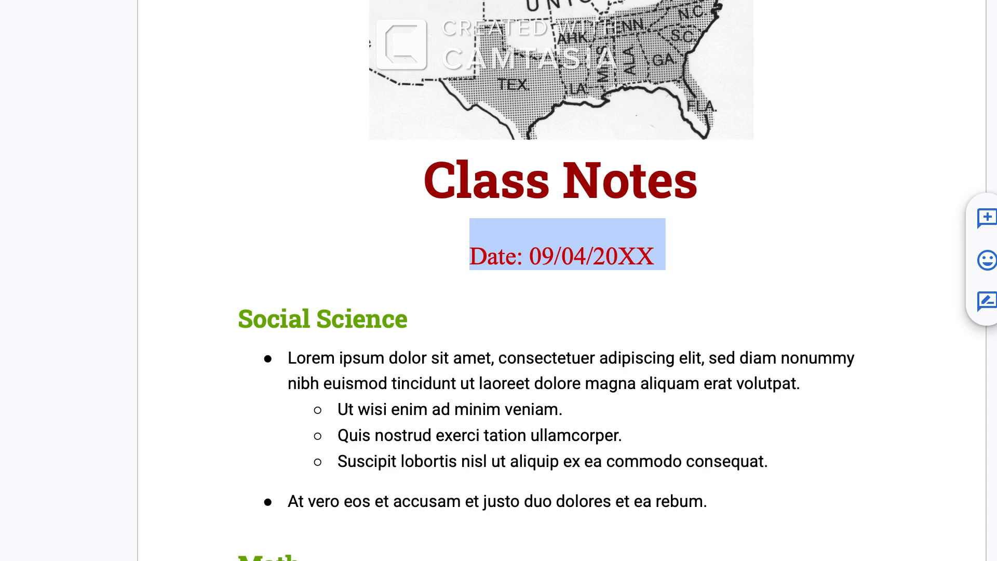
Update the Heading 1 paragraph style to match the formatting of the selected date line
click(202, 0)
click(202, 0)
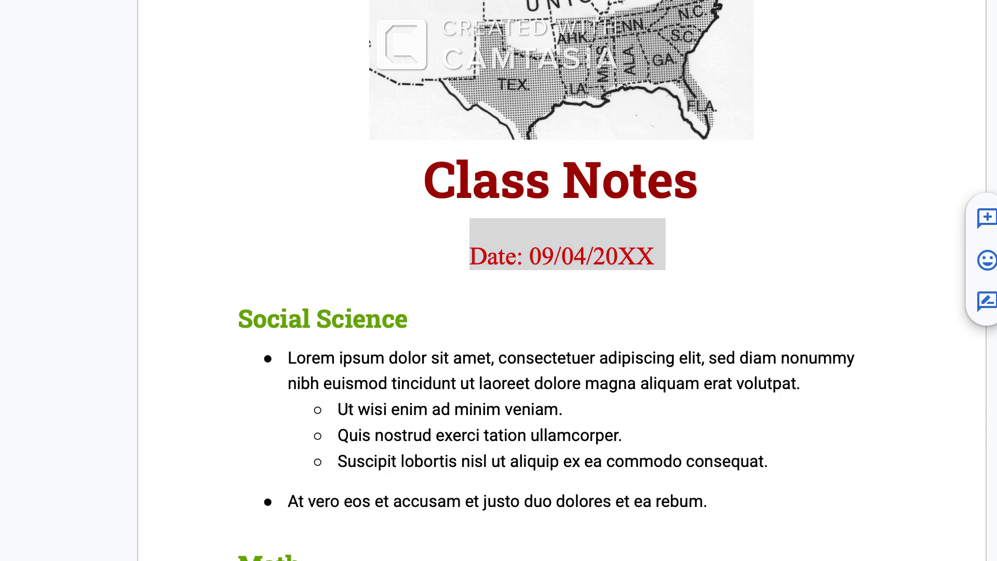
click(203, 0)
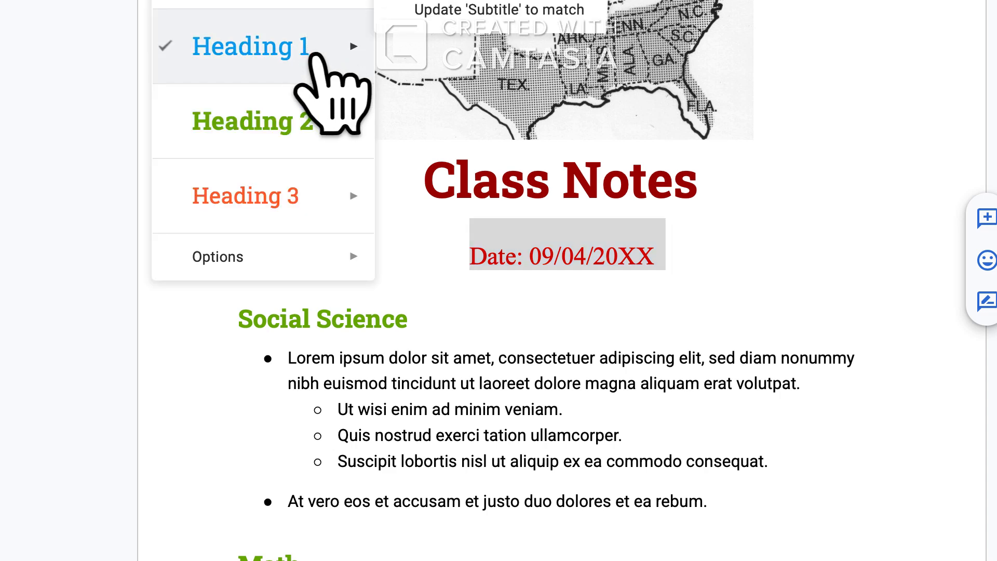
mouse_move(353, 46)
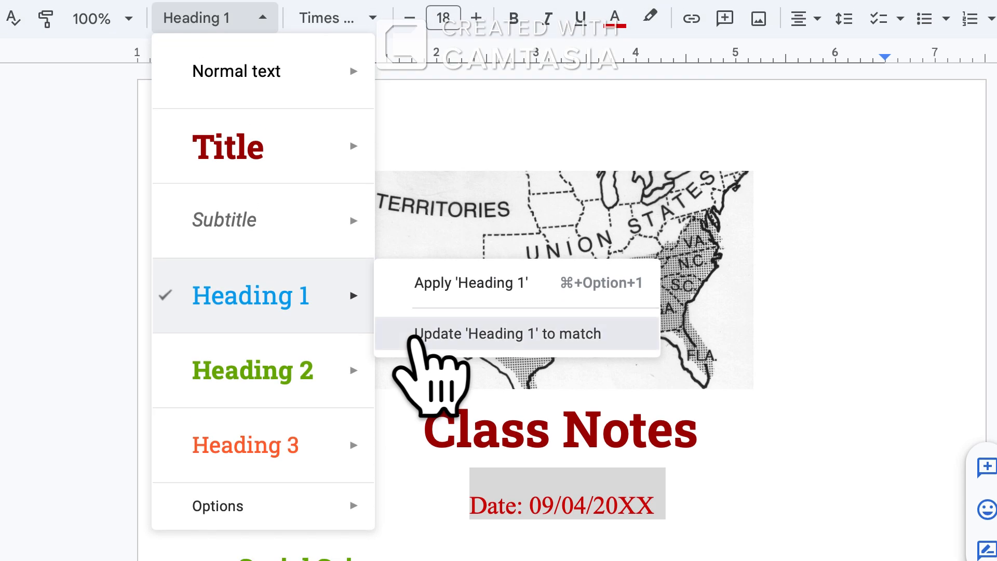
click(424, 94)
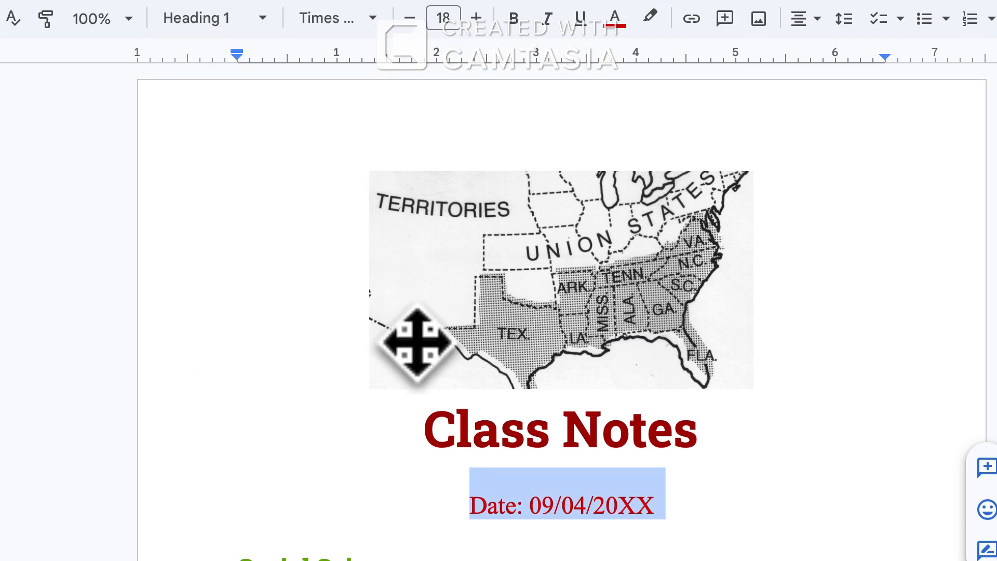
Replace the "Social Science" heading below the 09/04/20XX date with "The North"
scroll(423, 551, down, 15)
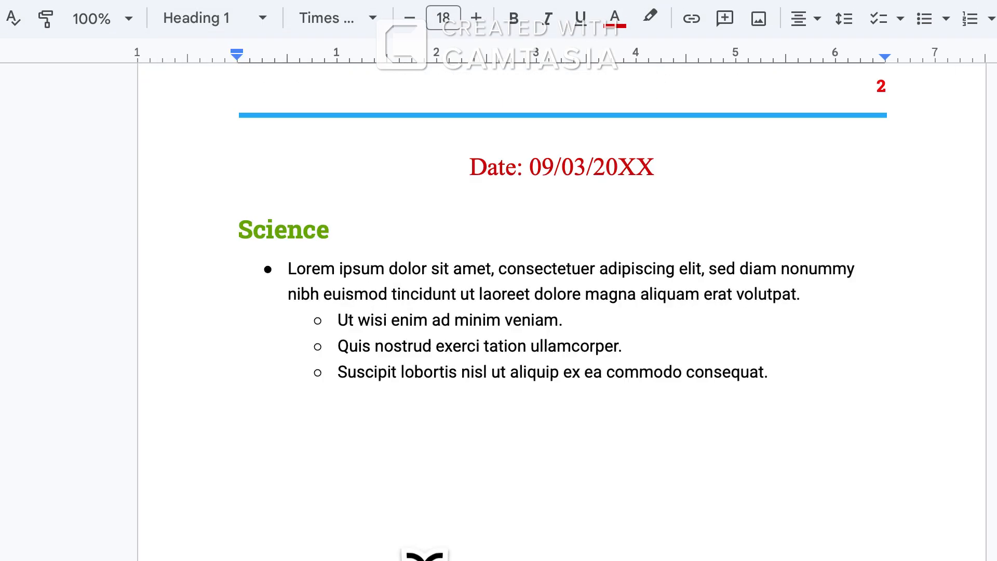
scroll(545, 270, up, 15)
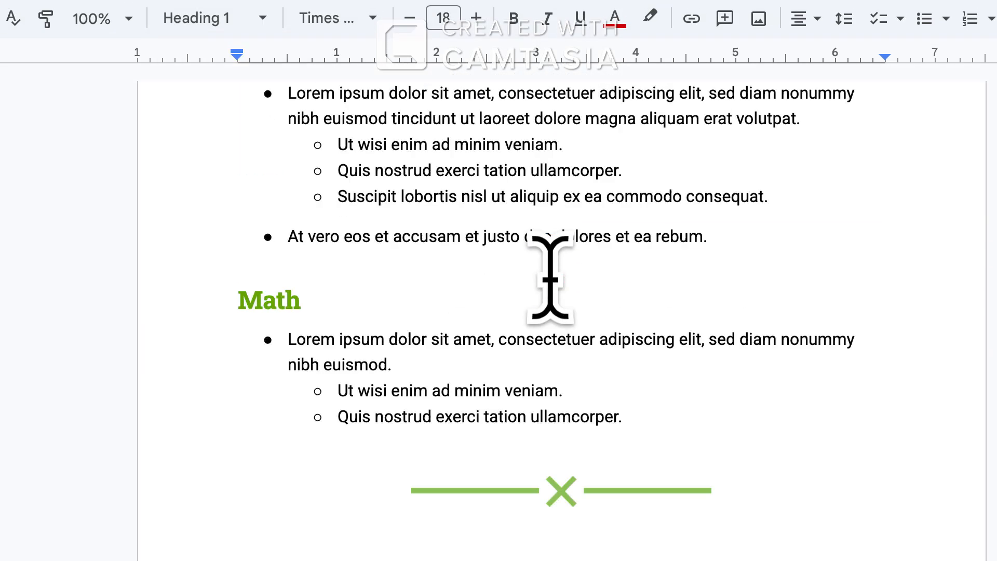
scroll(550, 278, down, 3)
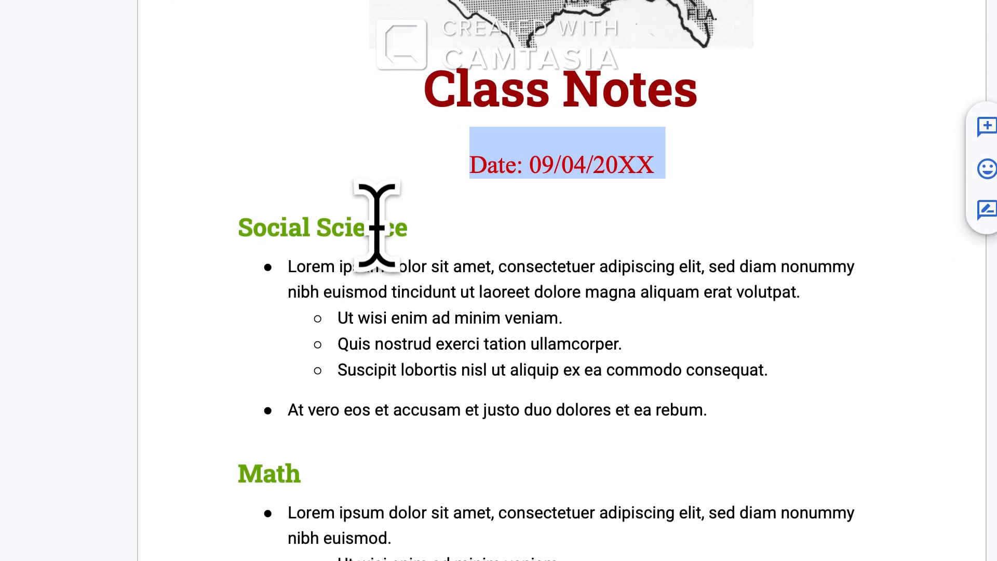
click(377, 228)
triple_click(377, 227)
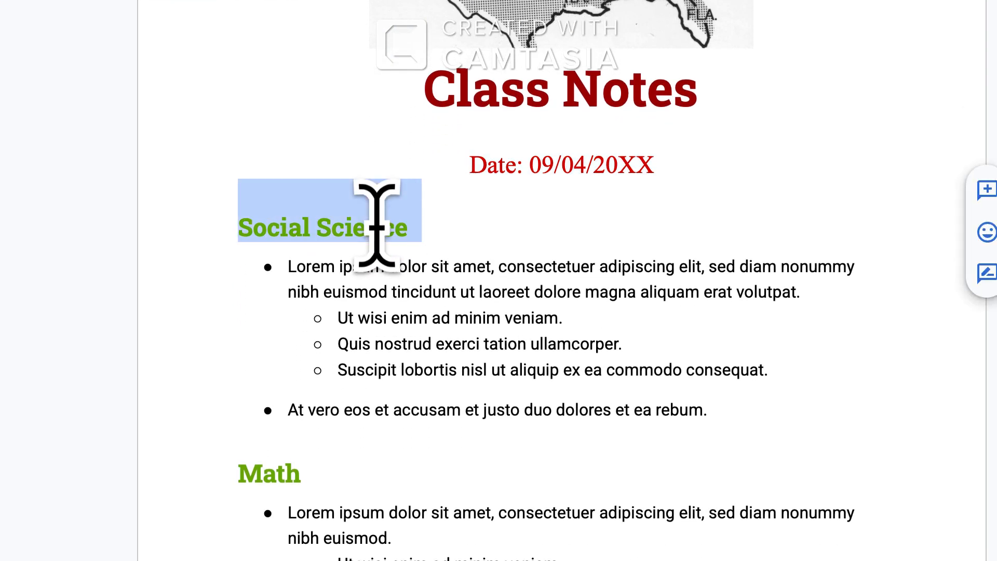
text(C)
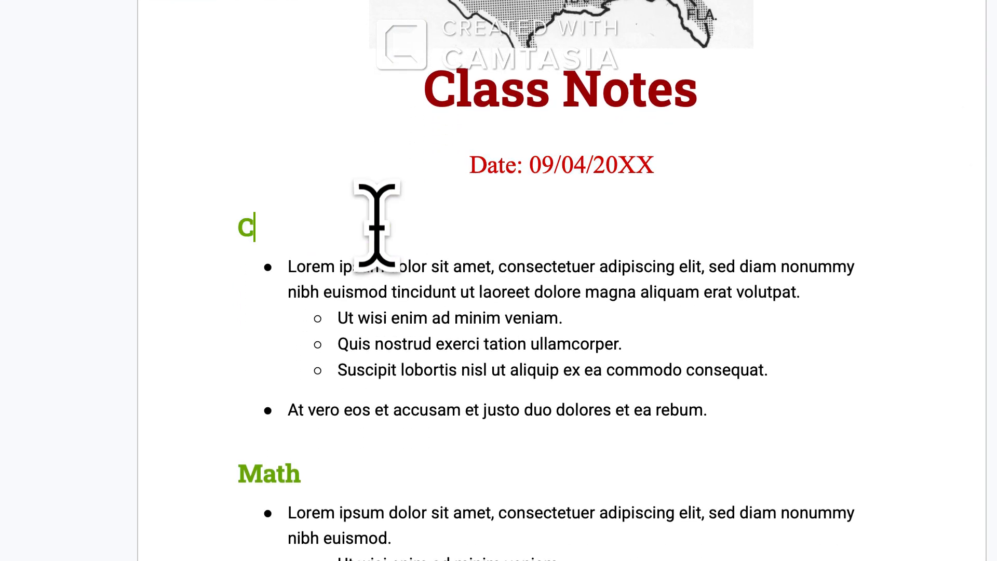
text(The )
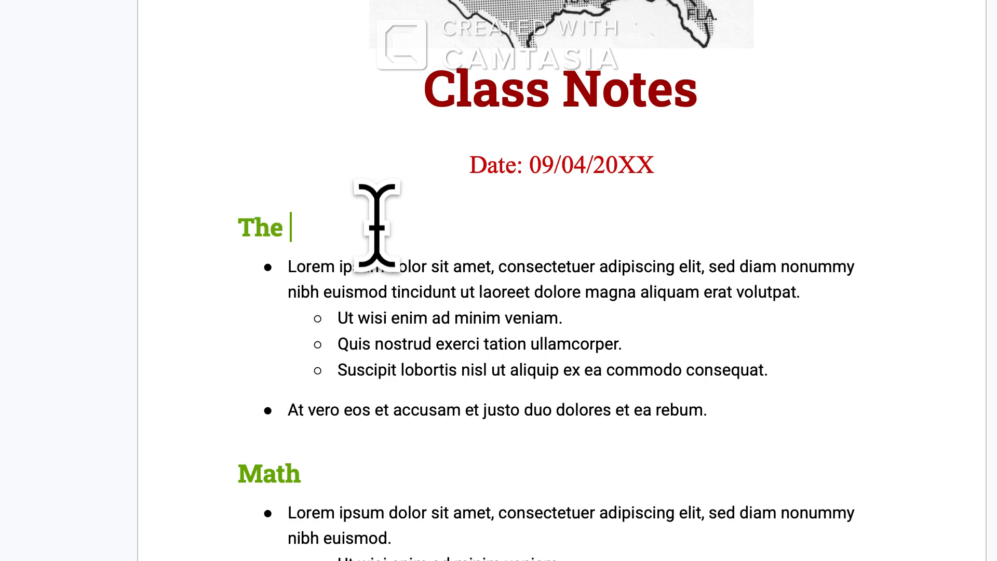
text(Noth)
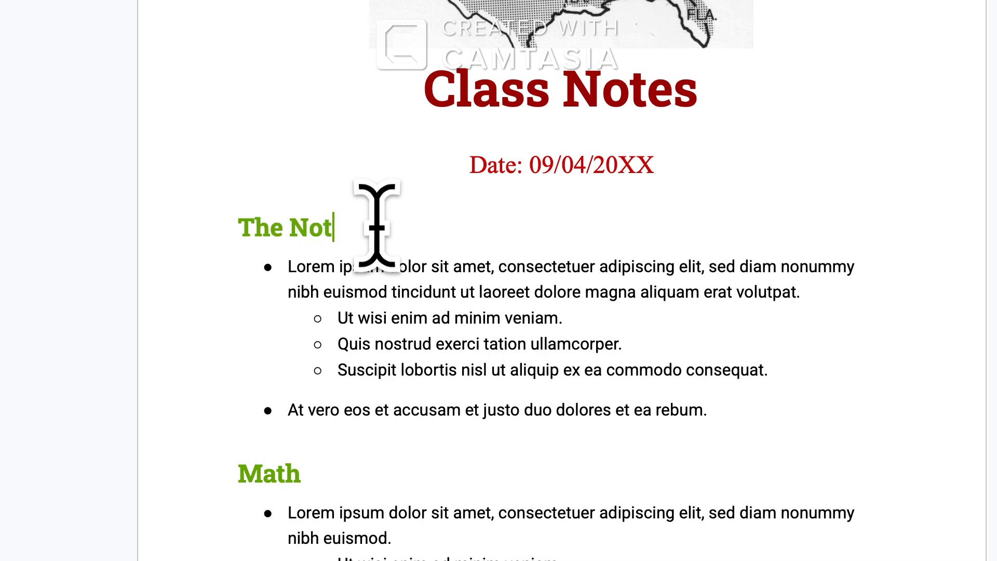
text(rth)
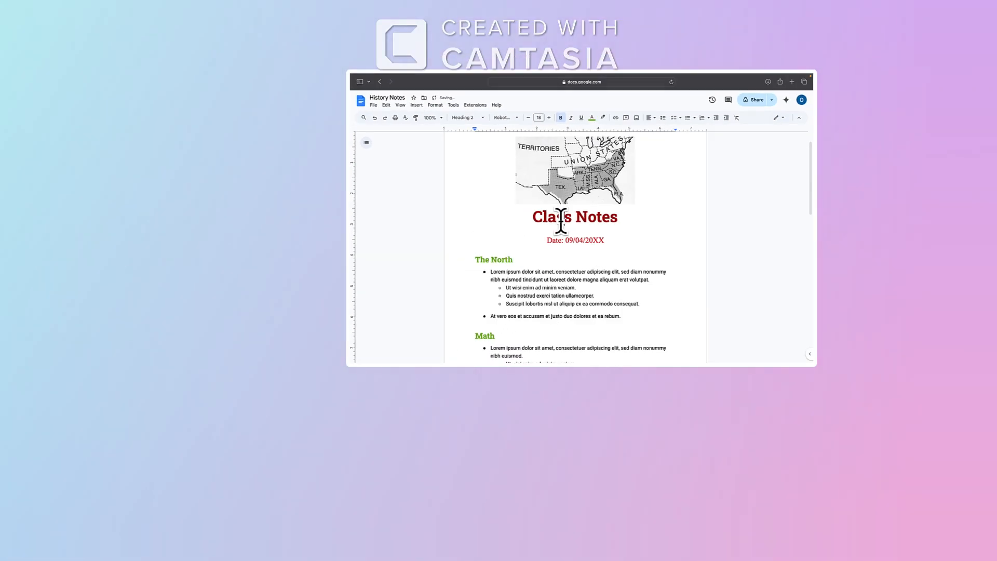
Replace the "Class Notes" title below the map with "Civil War"
triple_click(514, 96)
text(C)
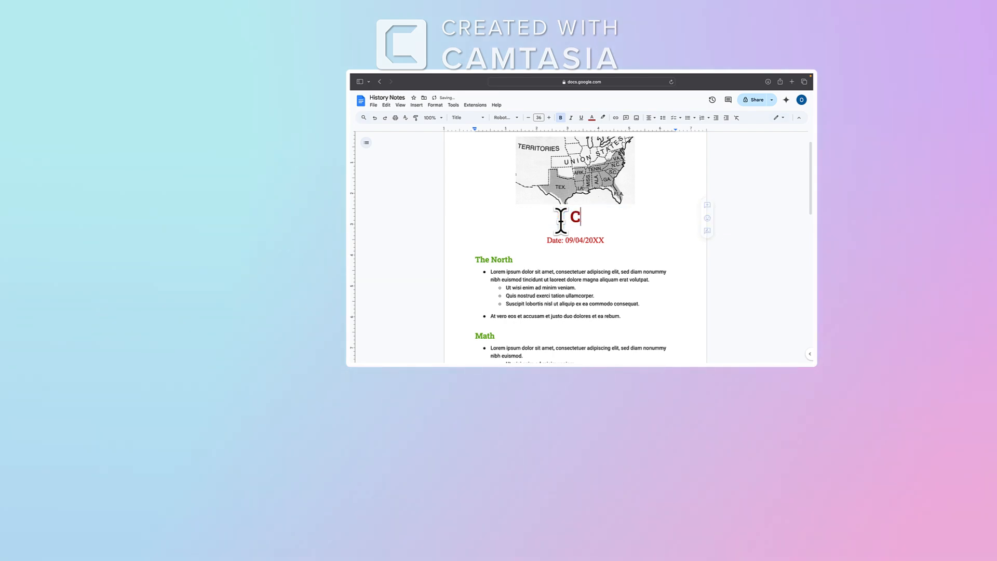
text(ivil War)
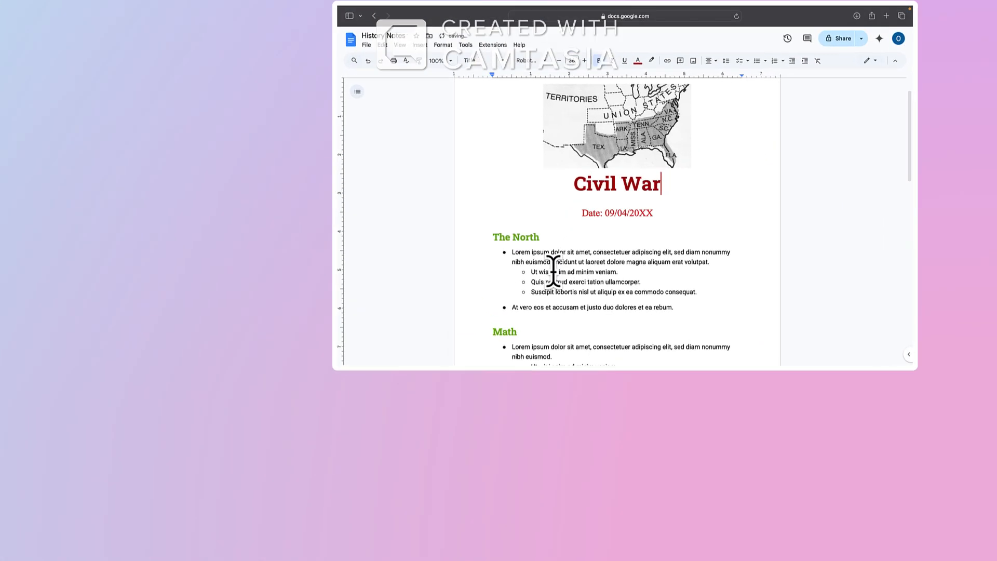
Change the text colour of the "The North" heading to a very dark red, deeper than the title's
triple_click(531, 237)
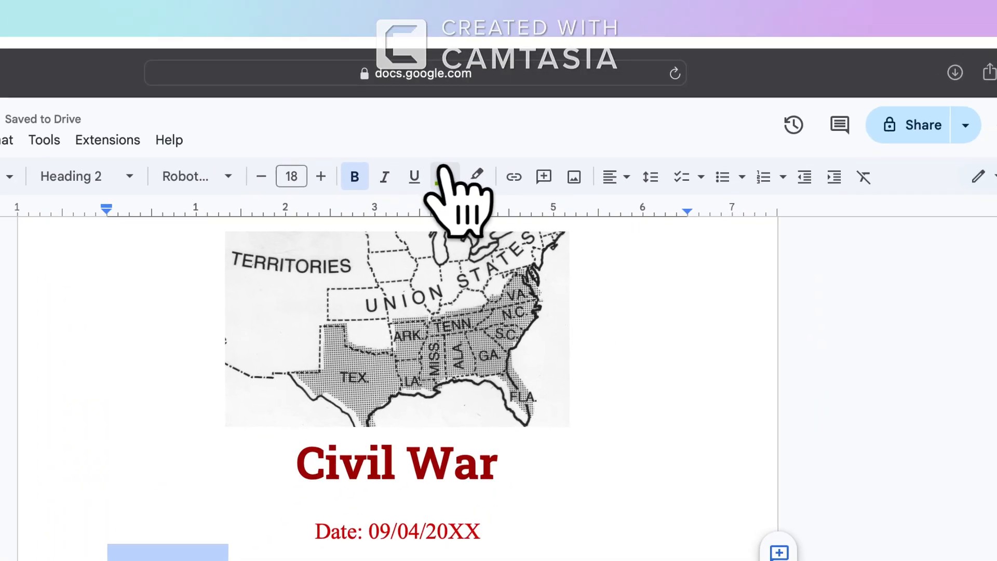
click(445, 177)
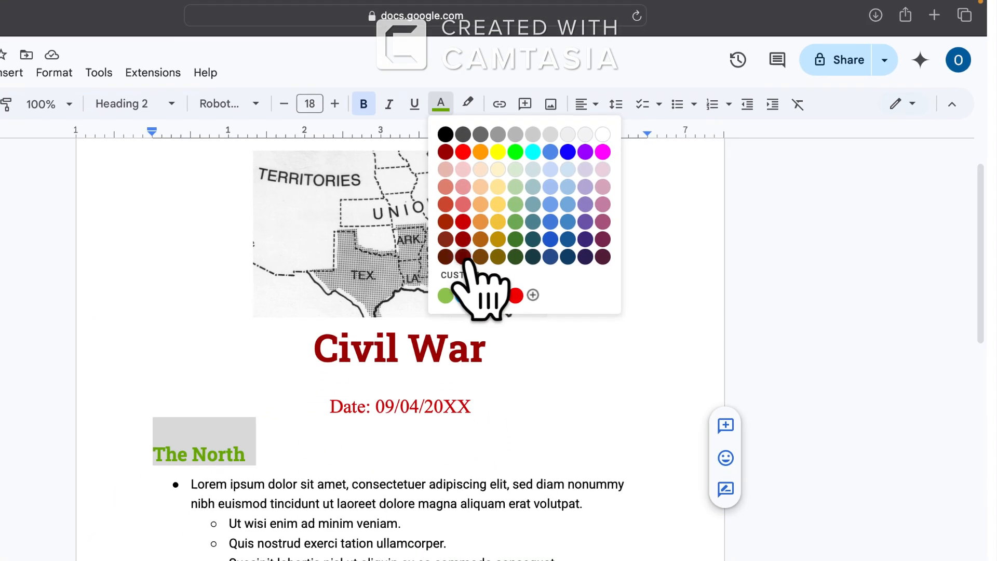
click(462, 250)
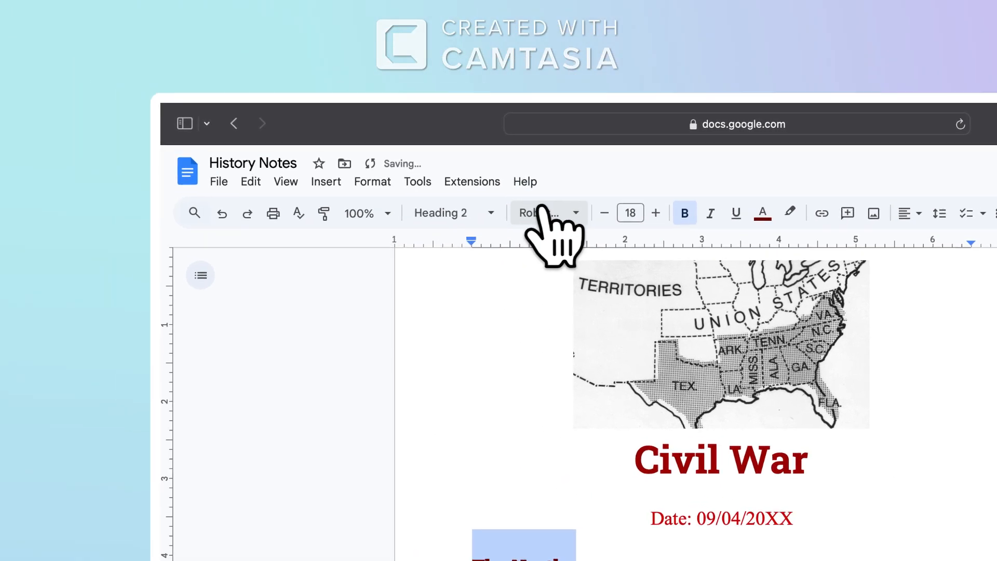
Update the Heading 2 paragraph style to match the formatting of the selected "The North" heading
click(543, 211)
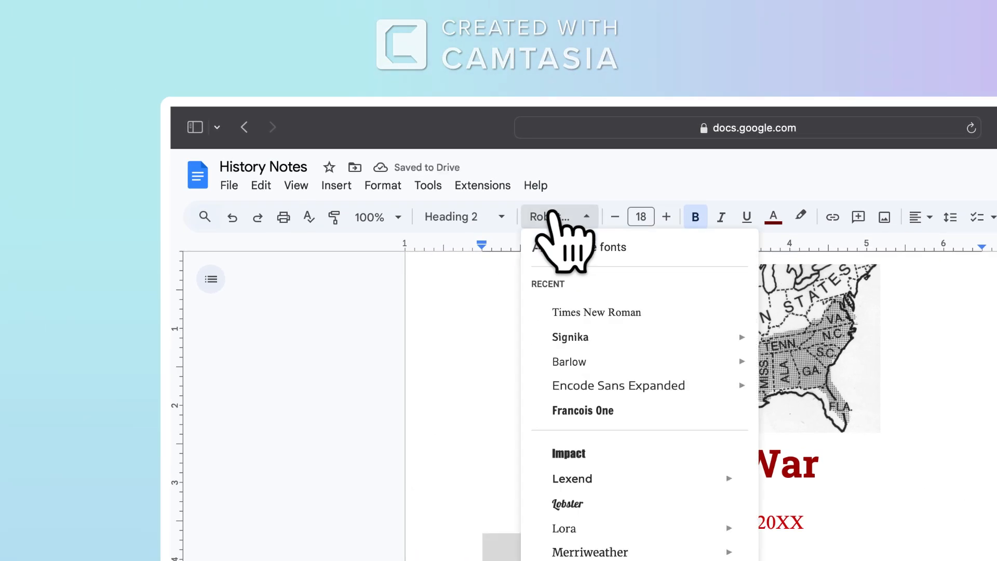
click(496, 216)
mouse_move(535, 493)
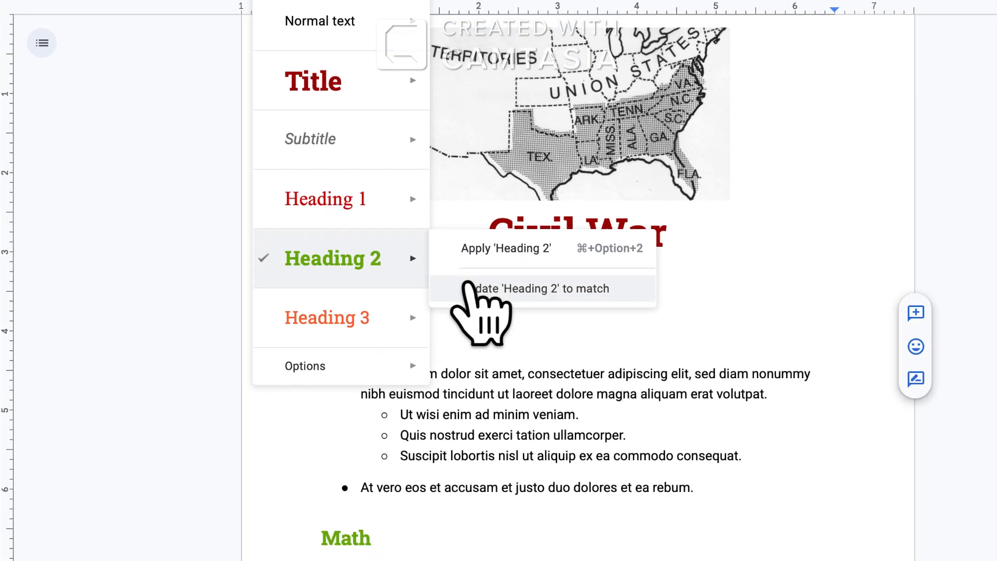
click(581, 467)
Review the restyled title, dates, headings and bulleted notes across the first and second pages
scroll(576, 468, down, 2)
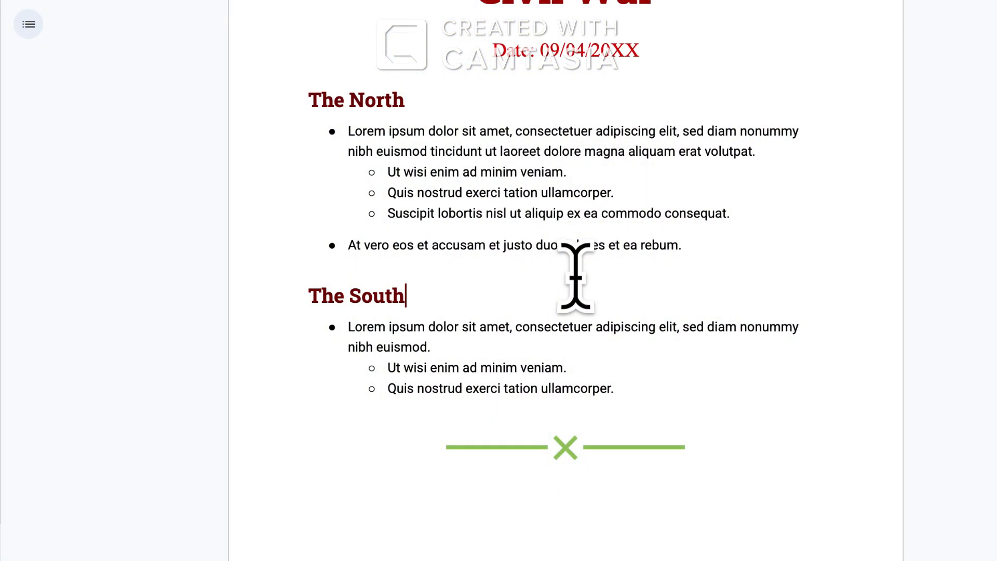
scroll(575, 278, down, 4)
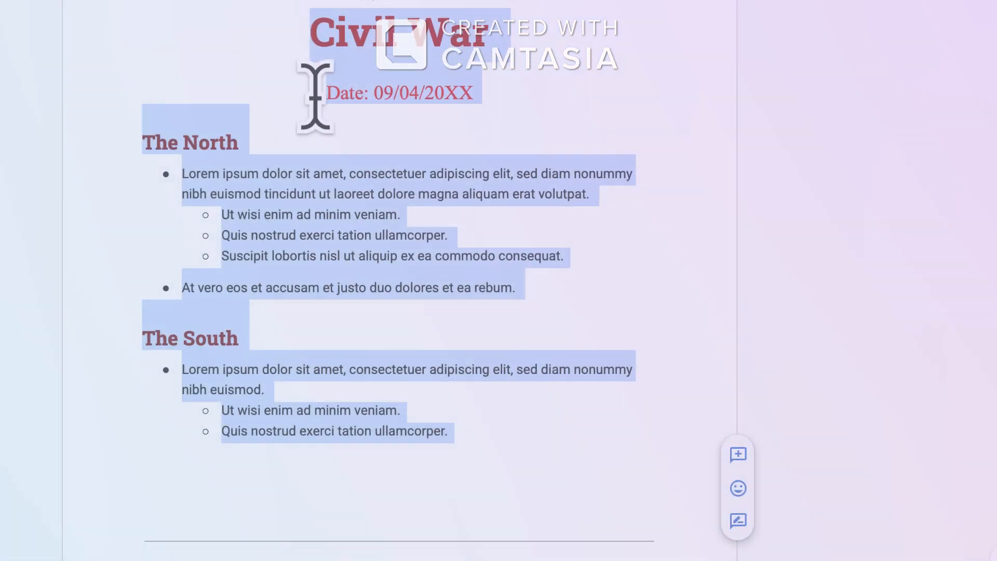
click(434, 195)
scroll(431, 293, down, 2)
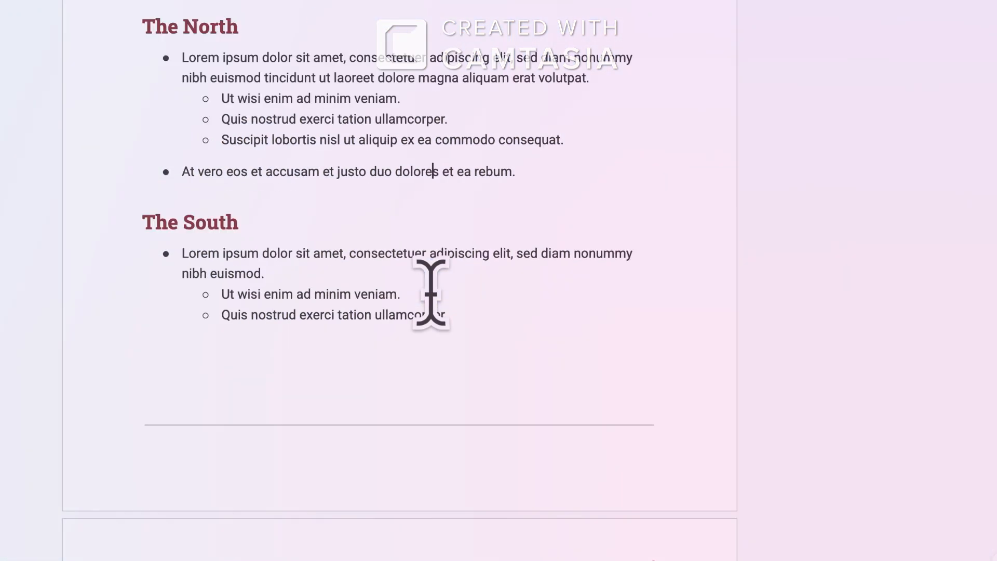
scroll(431, 294, down, 8)
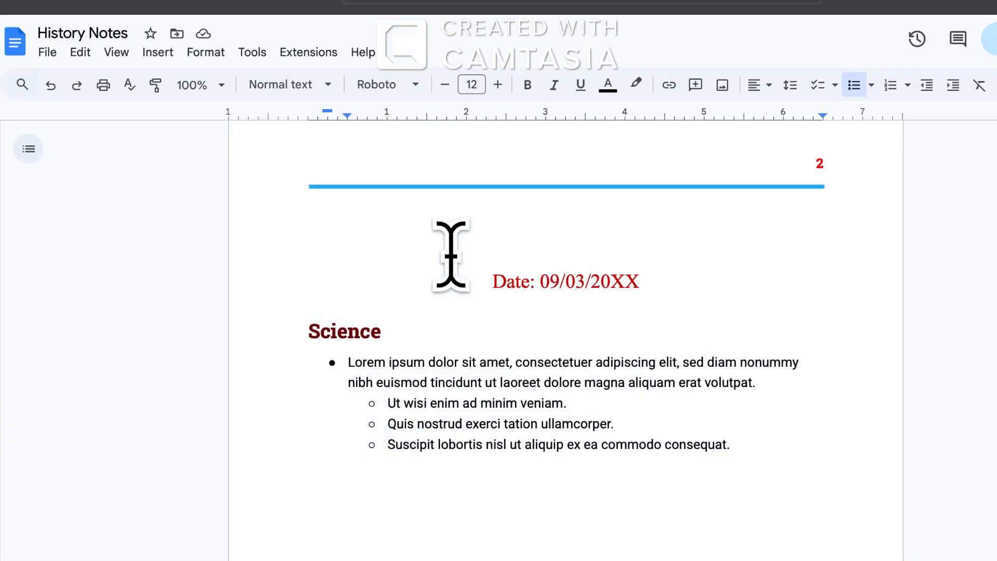
drag(403, 239, 544, 363)
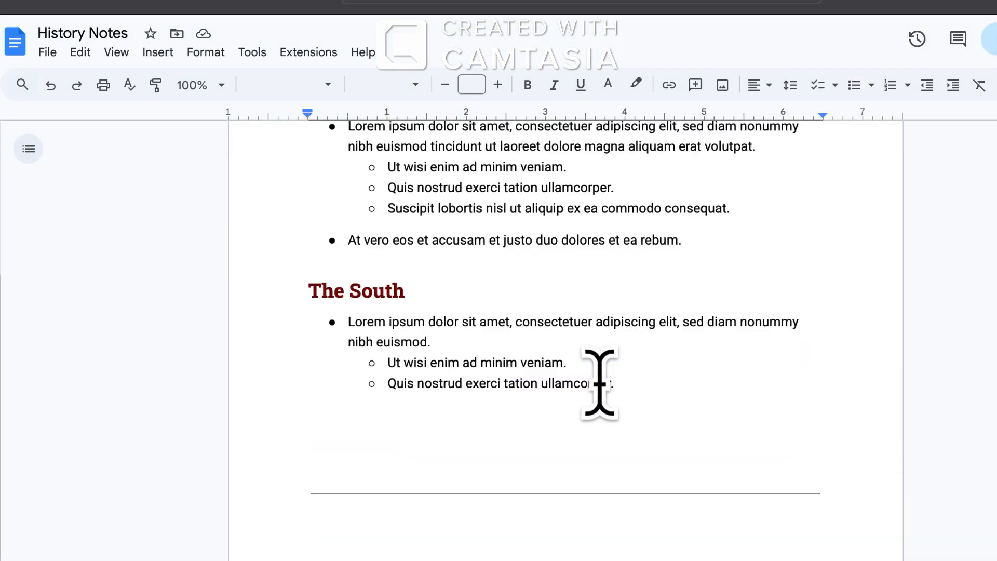
scroll(598, 387, up, 8)
scroll(591, 540, down, 5)
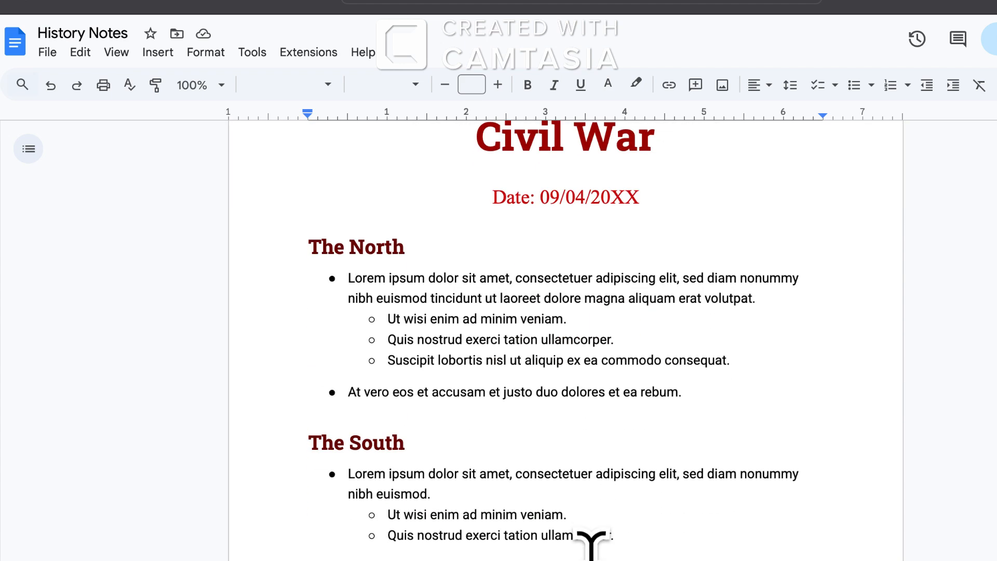
scroll(591, 540, down, 10)
scroll(570, 478, up, 2)
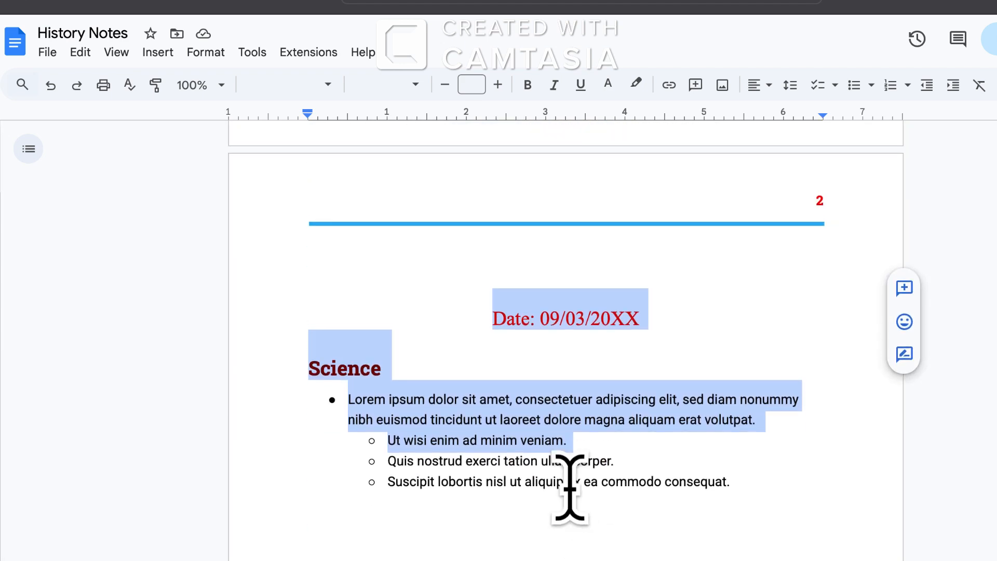
Replace the "Science" heading on page 2 with "Differences" and add an empty line below it
click(494, 303)
double_click(339, 369)
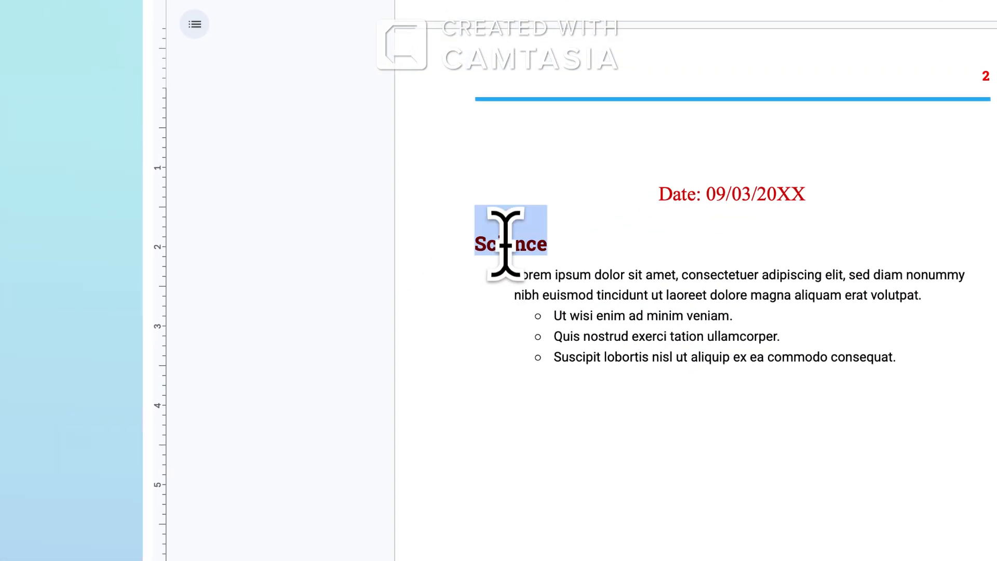
text(Differ)
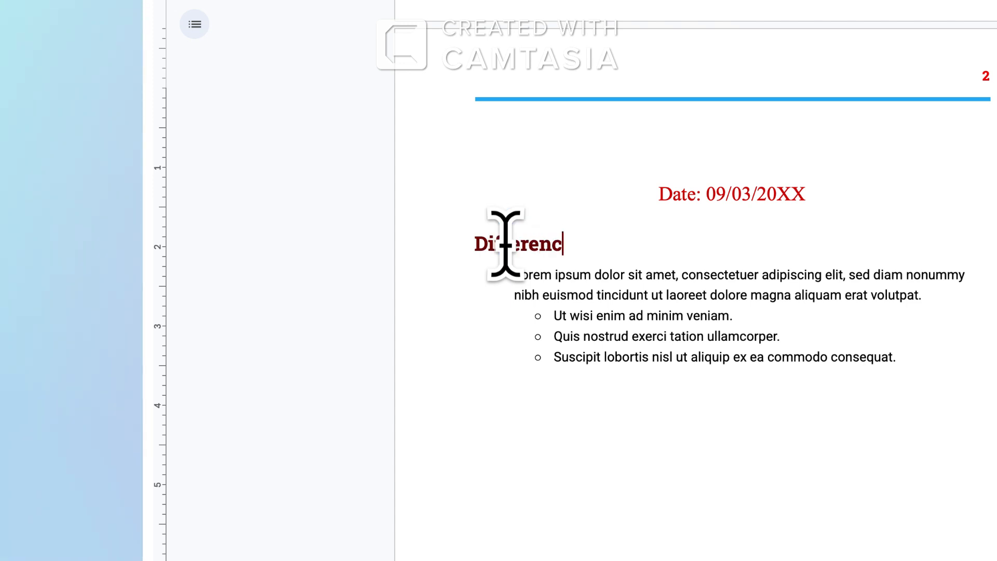
text(ences)
key(Return)
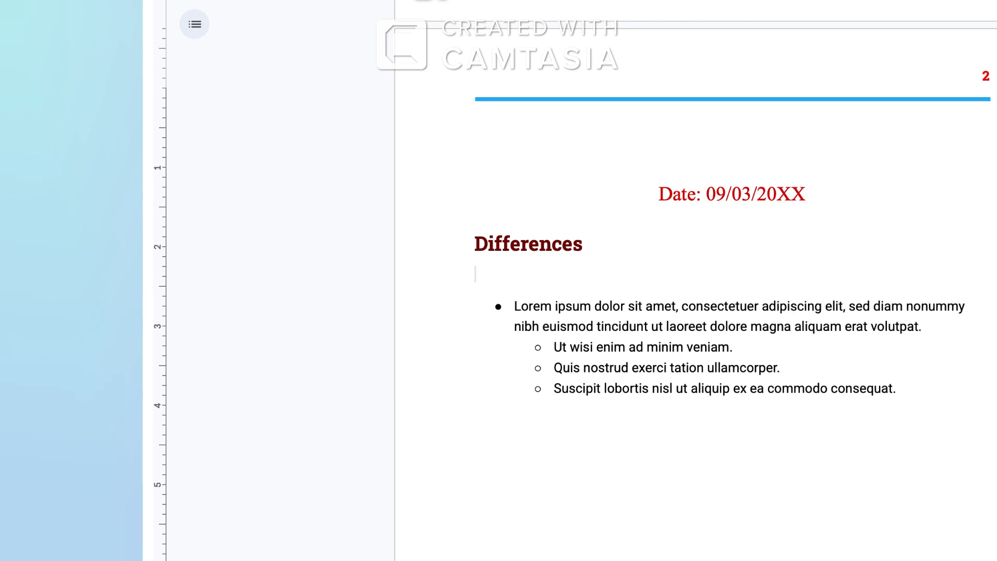
Start a new drawing on the empty line below the "Differences" heading
click(324, 177)
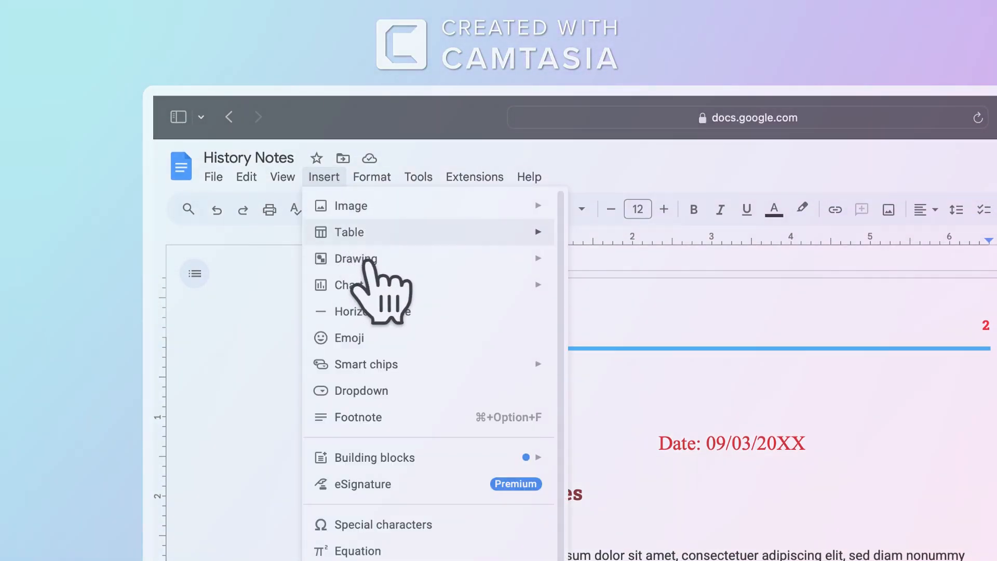
mouse_move(540, 258)
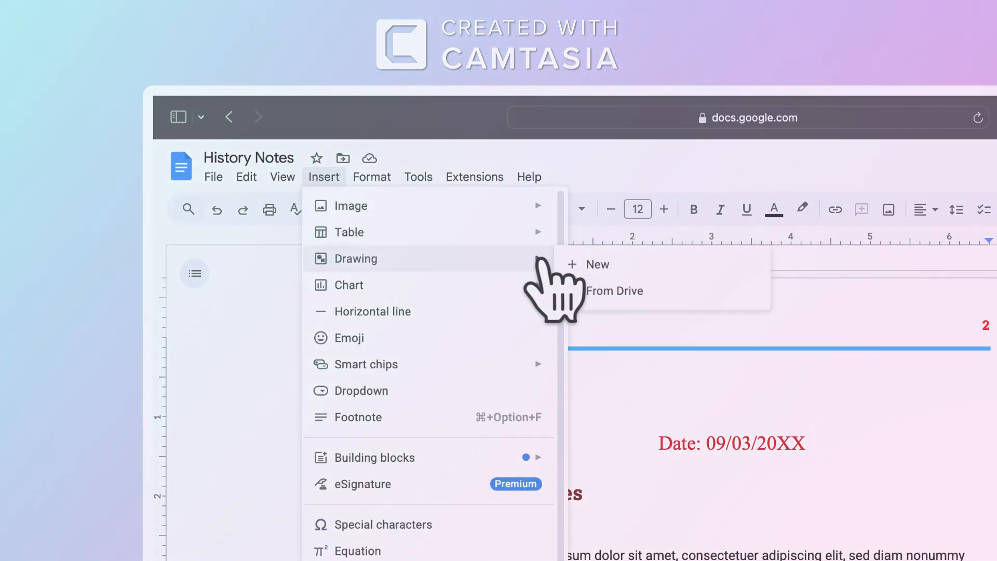
click(576, 264)
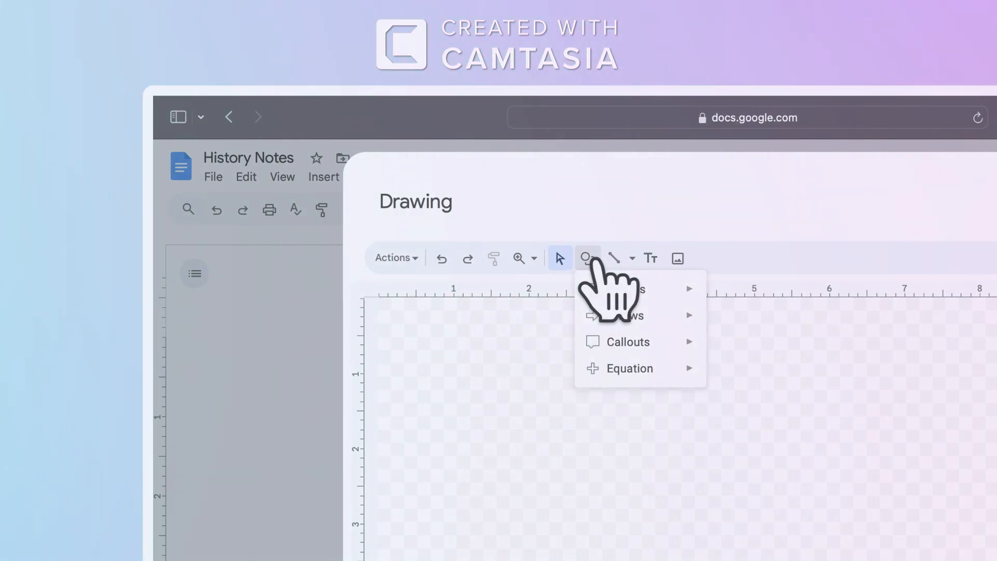
Search Google Images for "the south civil war" and insert the blue, grey and red United States map into the drawing
click(678, 258)
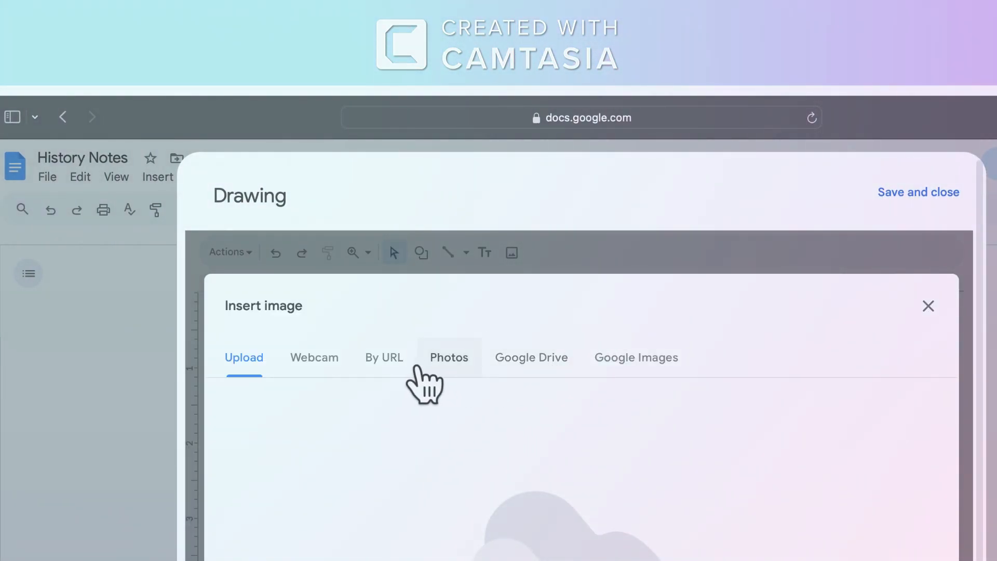
click(642, 364)
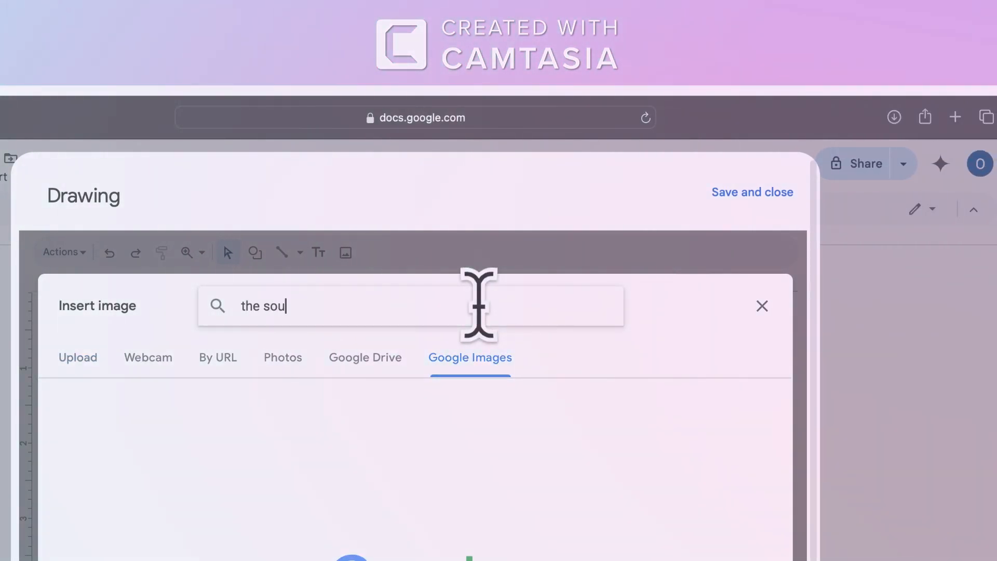
text(the south civil )
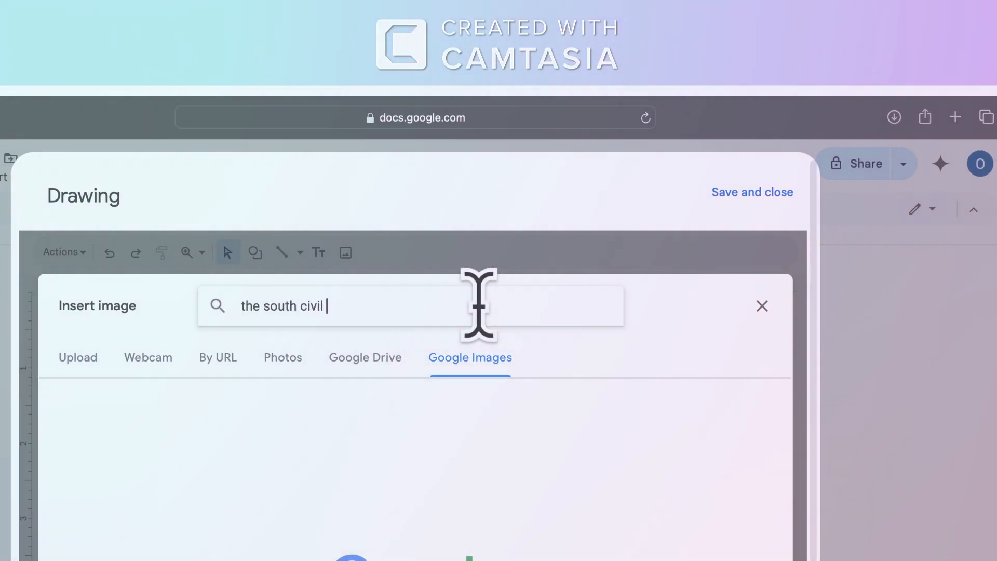
text(war)
key(Return)
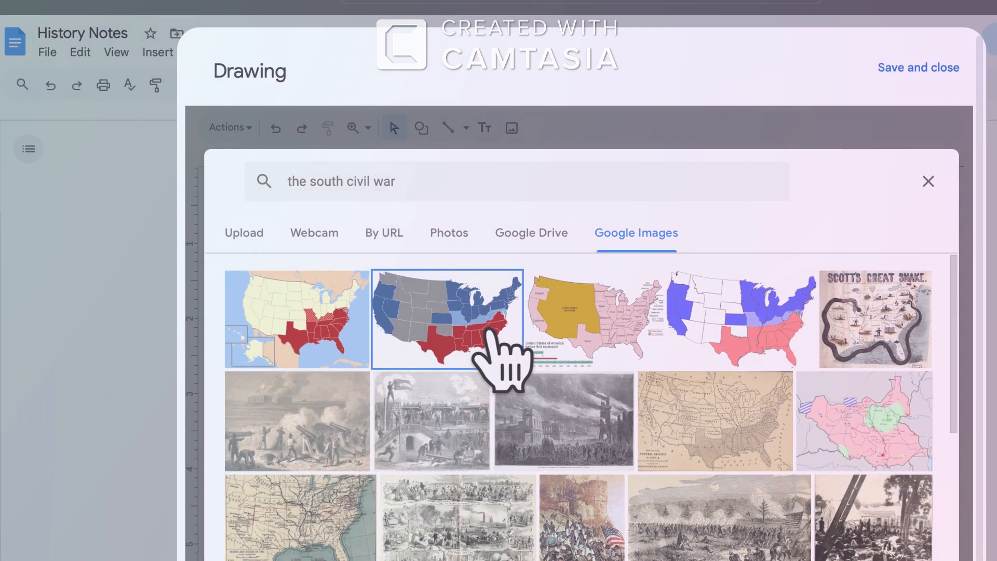
click(488, 333)
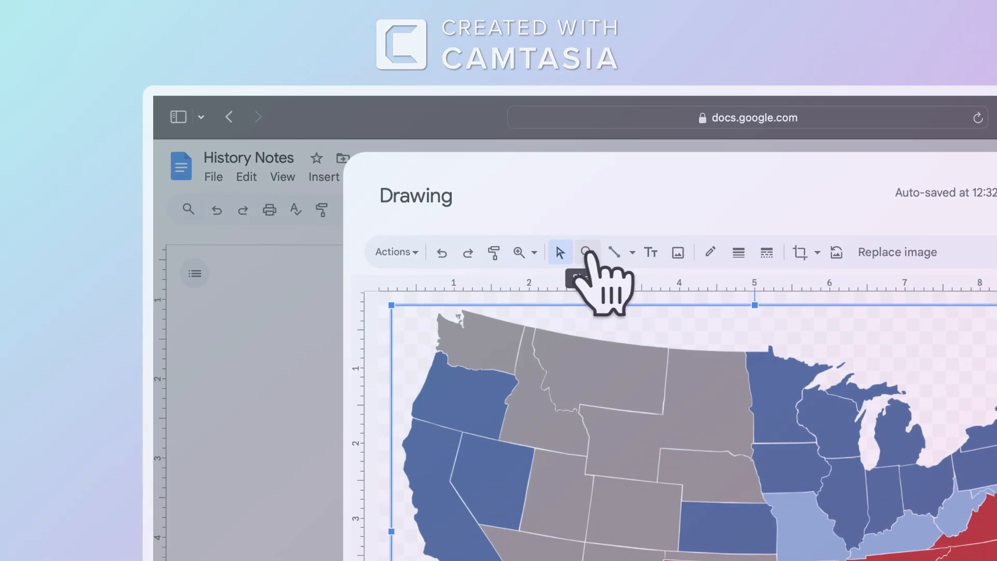
Open the choice of shape categories for the drawing
click(587, 252)
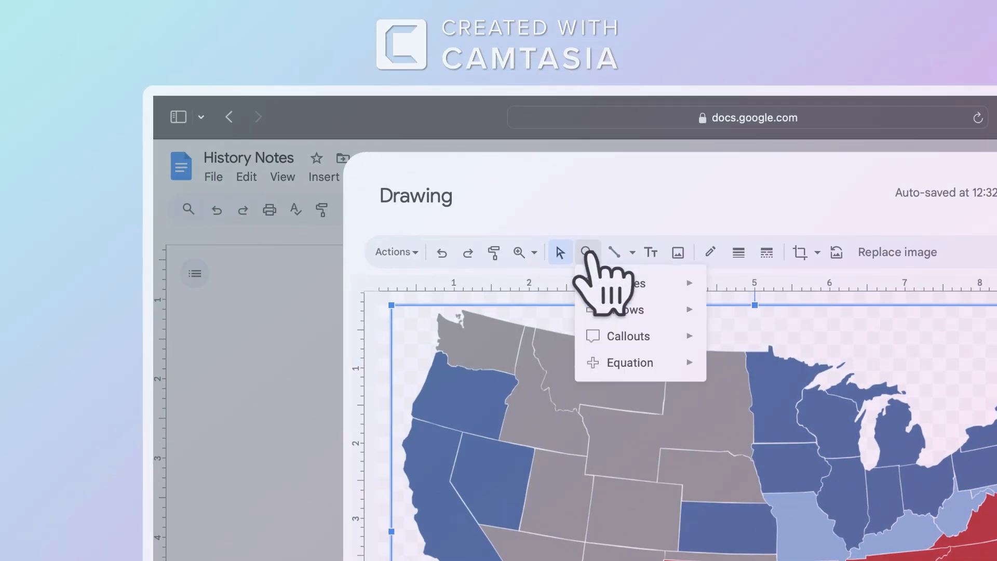